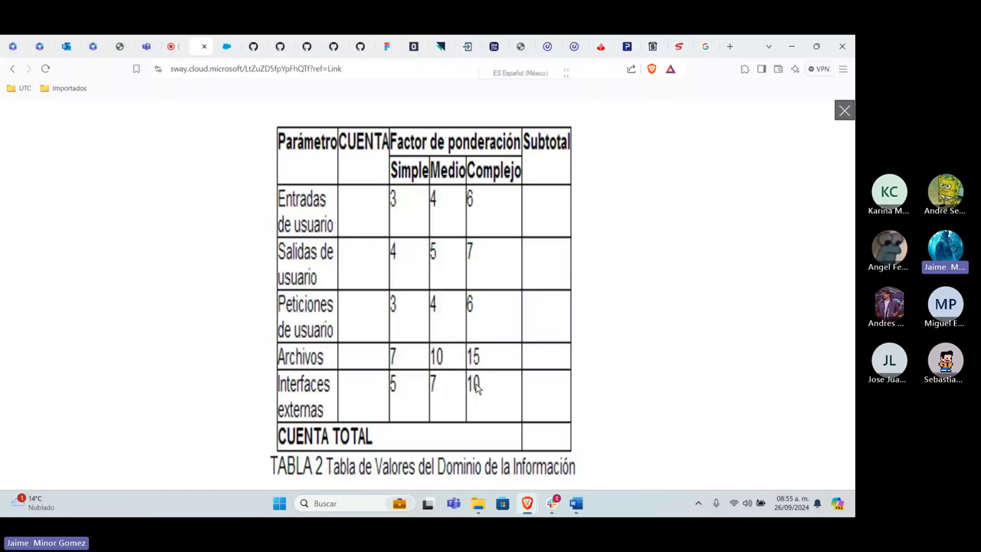
Step: Launch Excel through the Windows Run prompt
key(super+r)
text(ex)
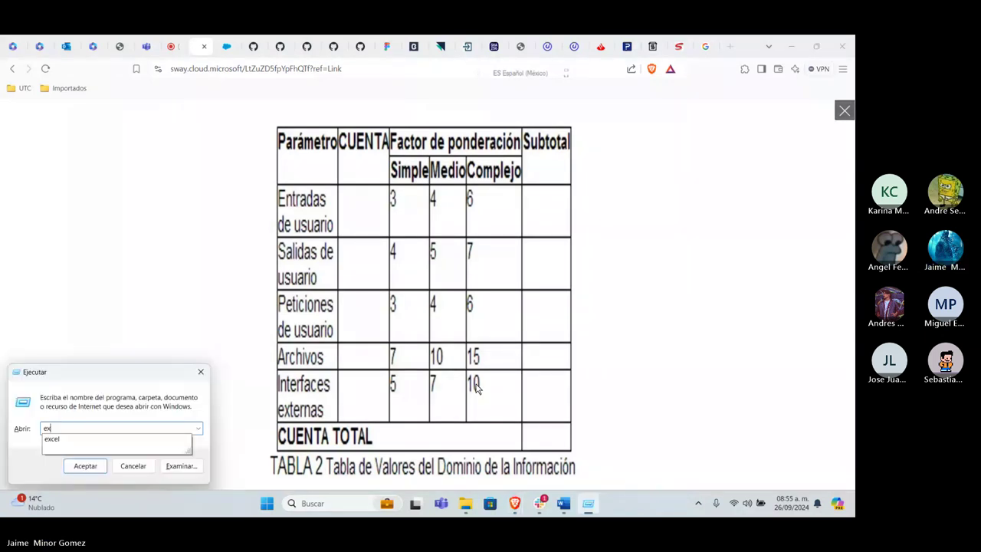
text(cel)
key(Return)
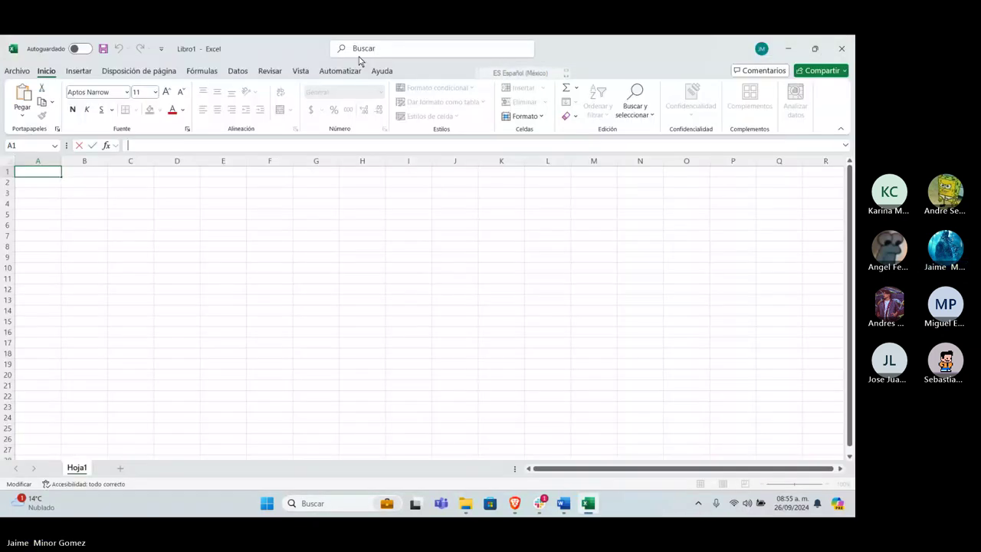
Step: Restore the Excel window to a smaller size, narrow it and place it beside the weighting-factor table's row labels
double_click(359, 61)
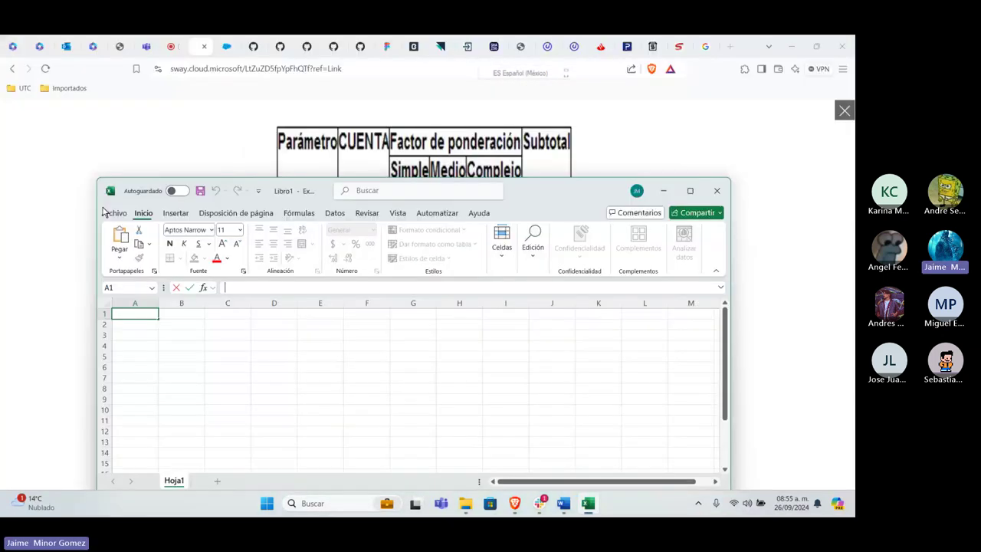
drag(434, 188, 425, 167)
drag(619, 230, 350, 234)
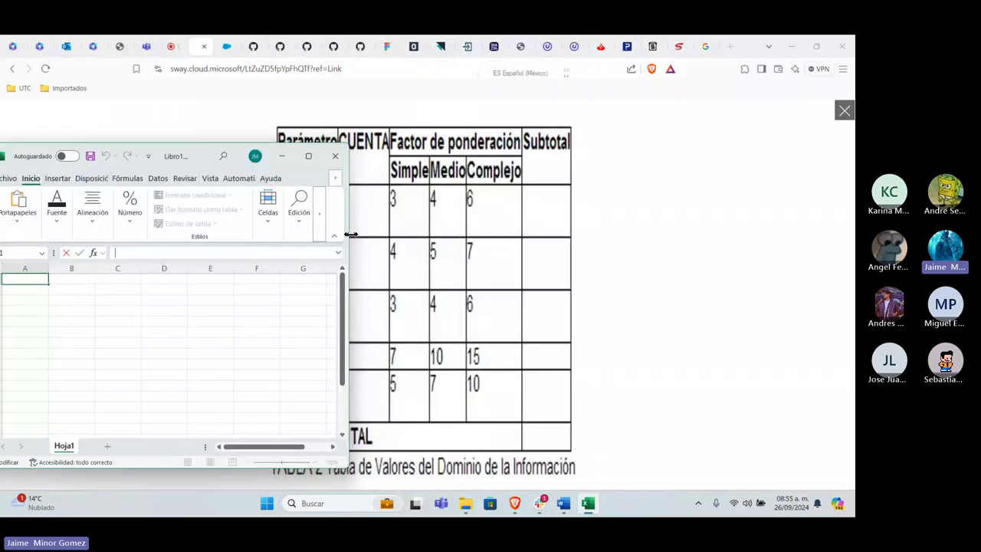
drag(223, 161, 711, 132)
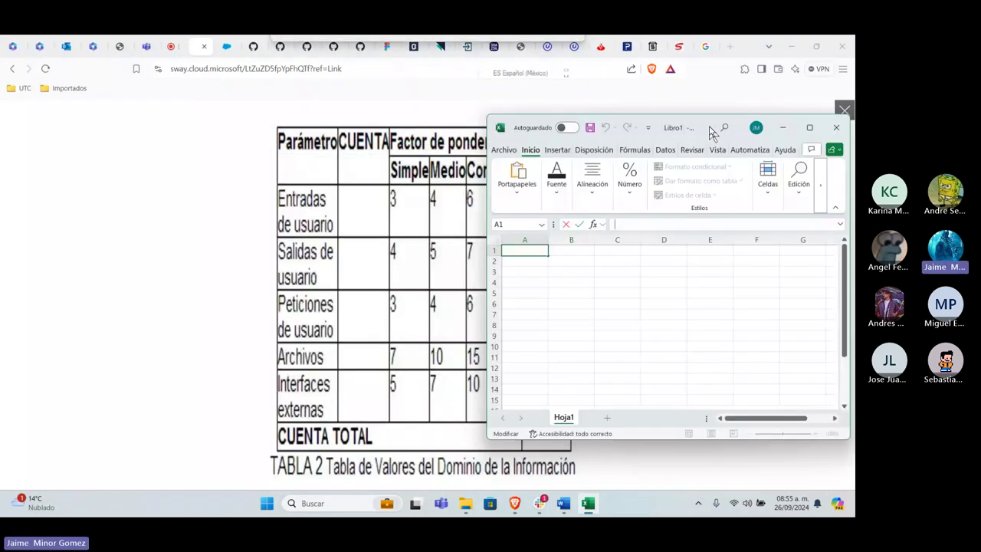
Step: Enter the parameter initials E, S, P, A and I in cells B3 to B7
click(587, 272)
text(E)
key(Return)
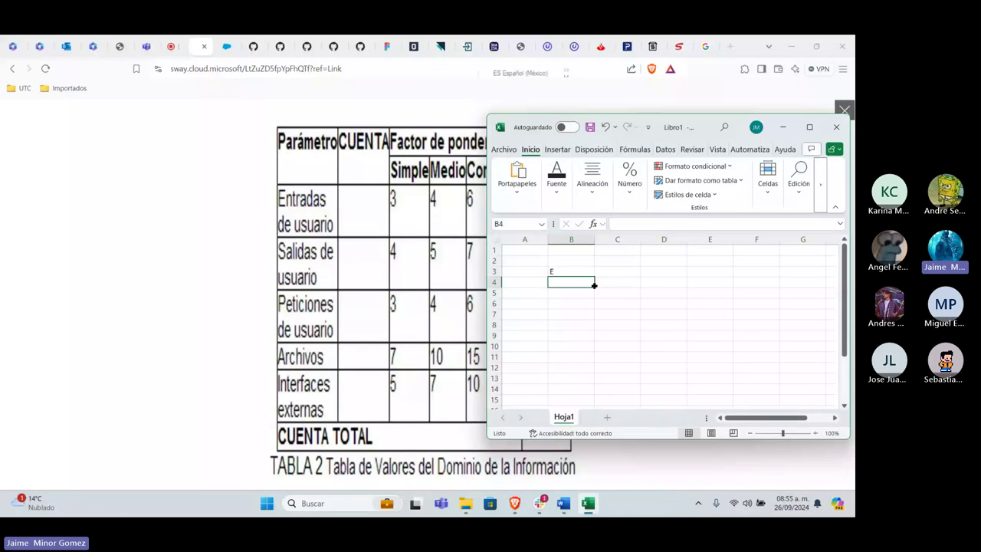
text(S)
key(Return)
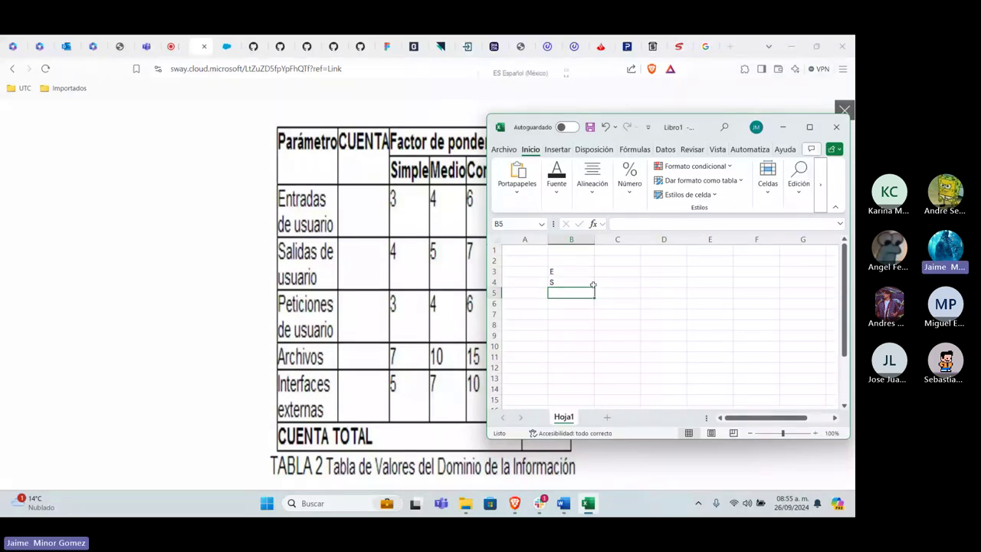
text(P)
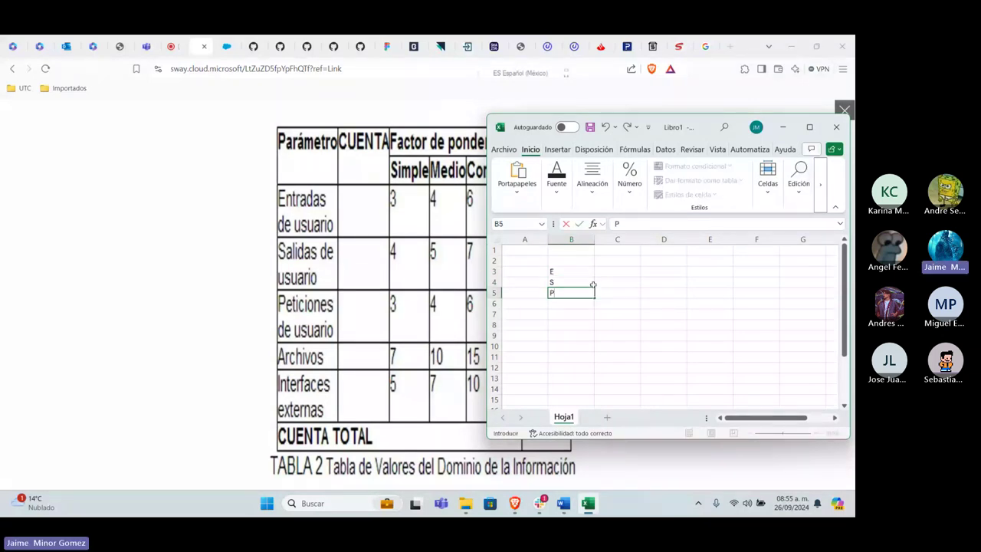
key(Return)
text(A)
key(Return)
text(I)
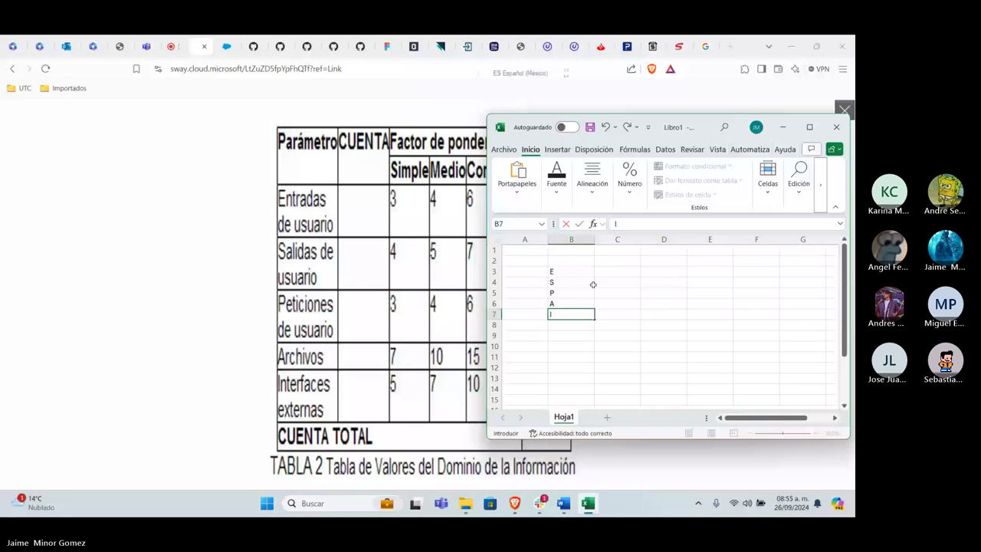
Step: Enter the heading ">Cuenta" in cell C2
key(Up)
key(Up)
key(Up)
key(Up)
key(Up)
key(Right)
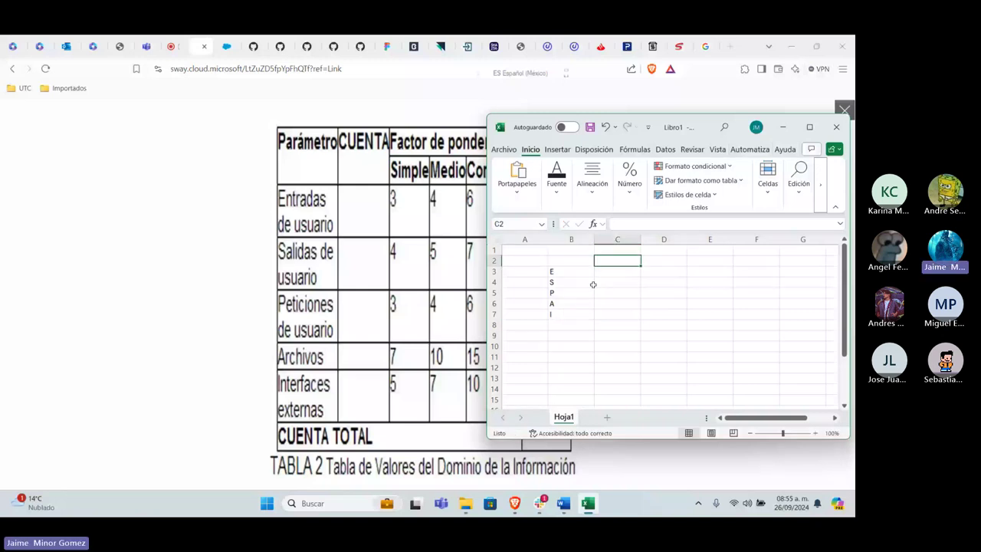
text(>Cuent)
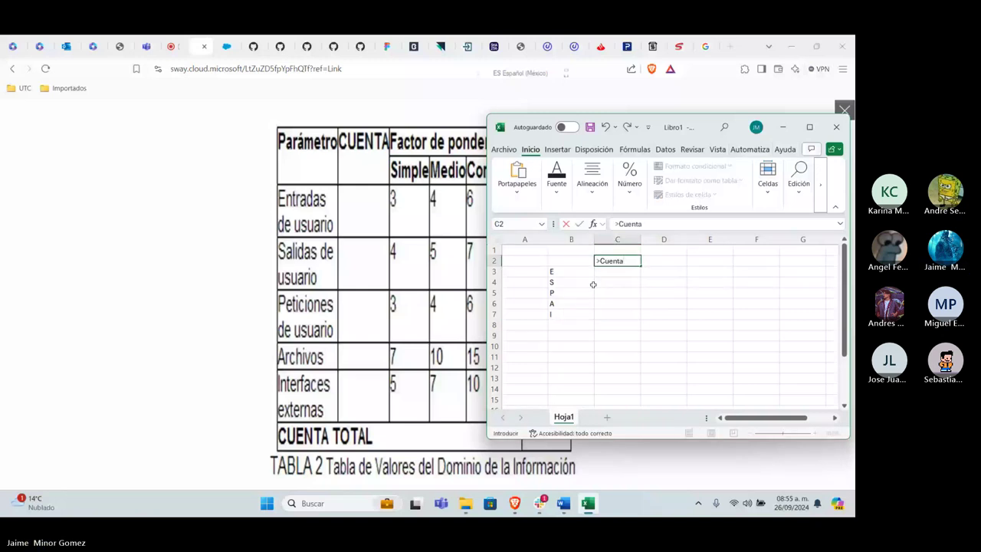
text(a)
key(Left)
key(Right)
Step: Fill the counts 34, 20, 45, 45 and 3 into cells C3 to C7
key(Down)
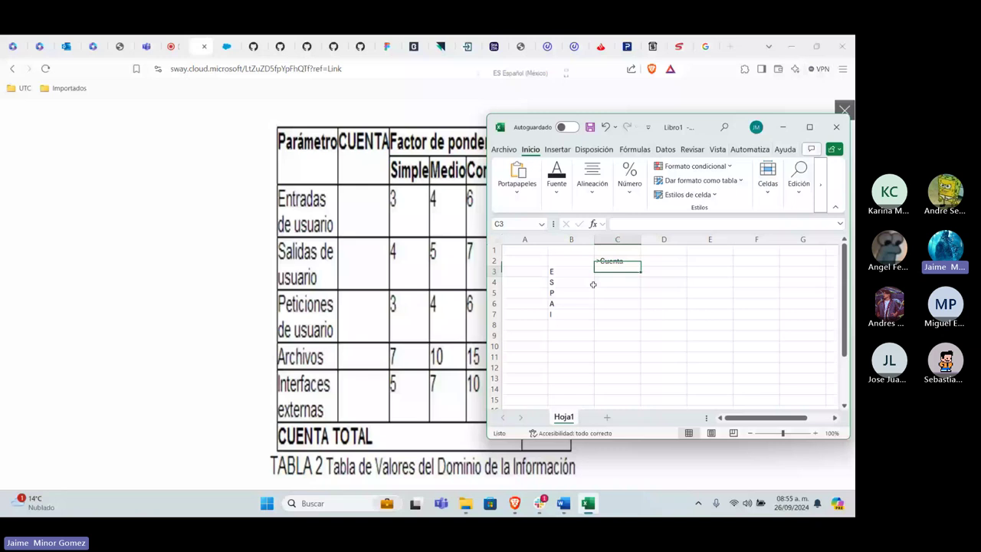
text(34)
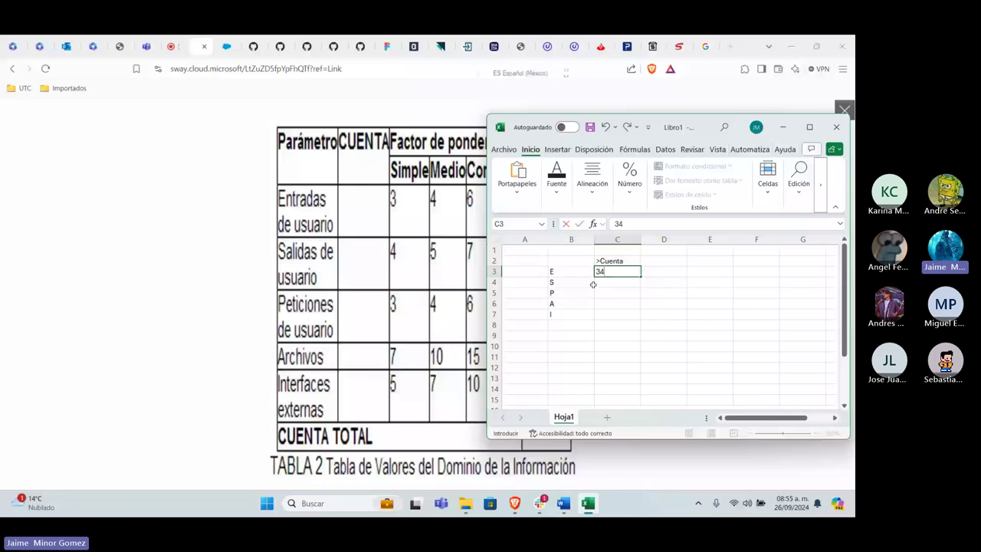
key(Return)
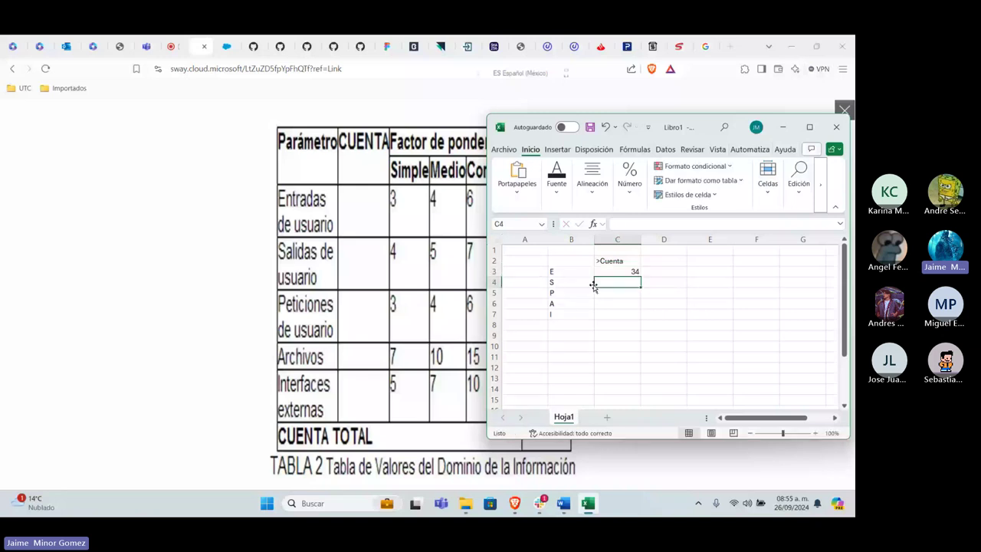
text(20)
key(Return)
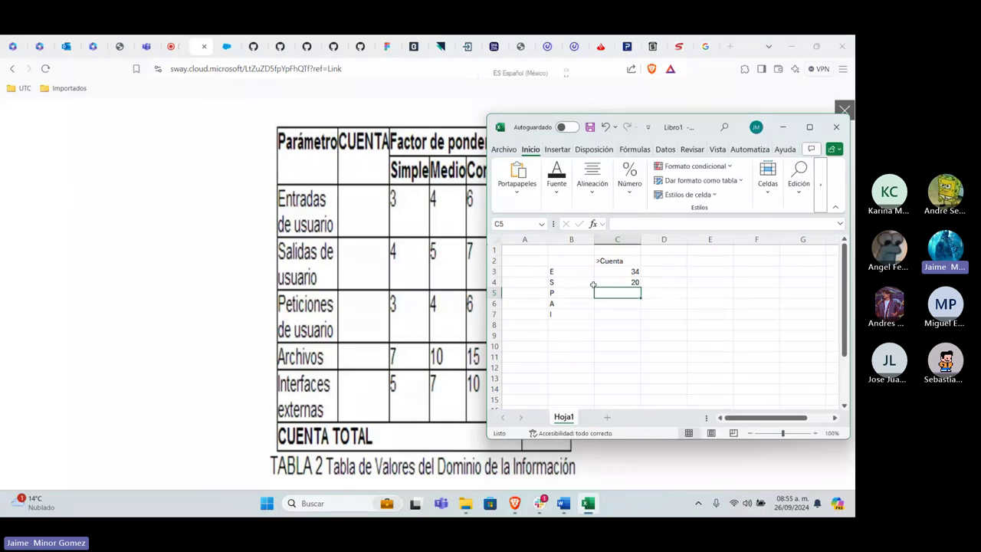
text(45)
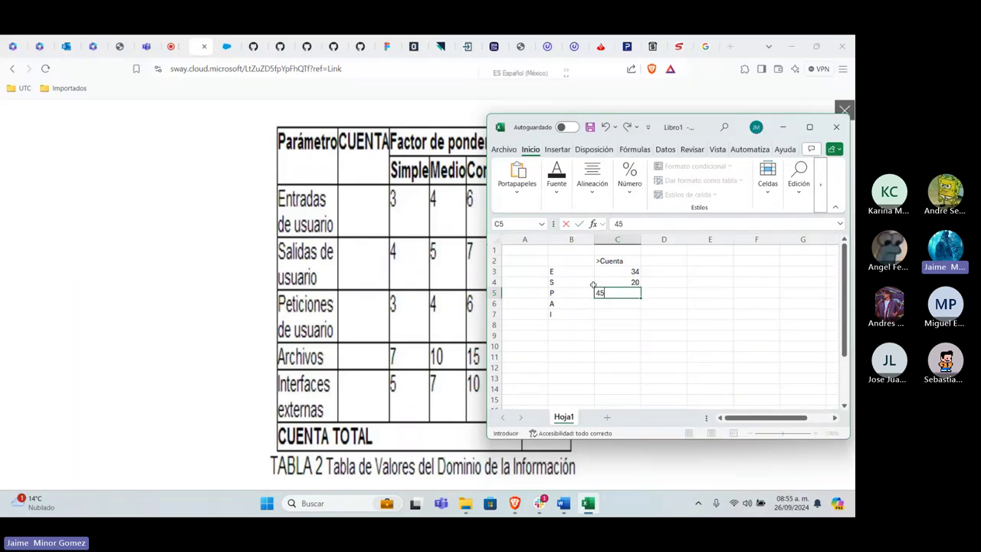
key(Return)
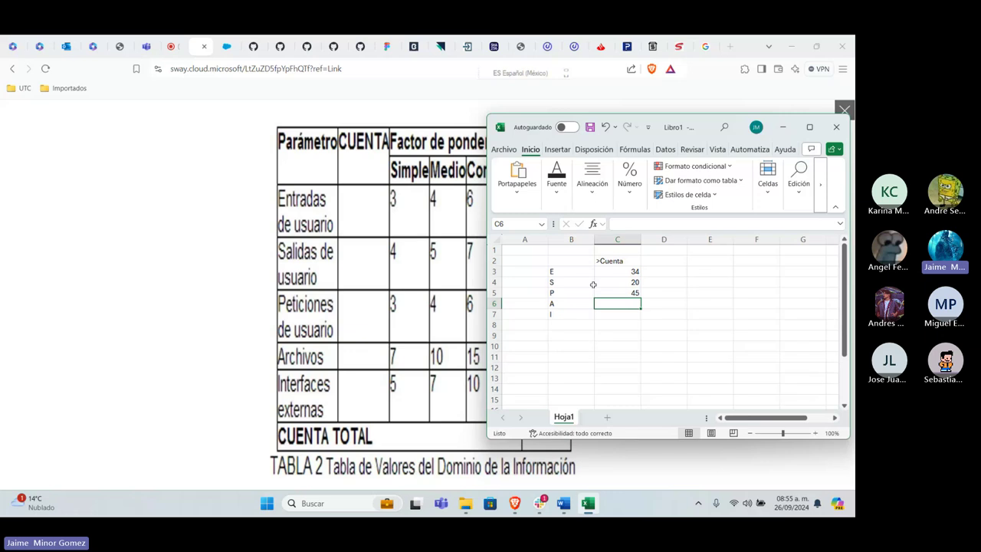
text(45)
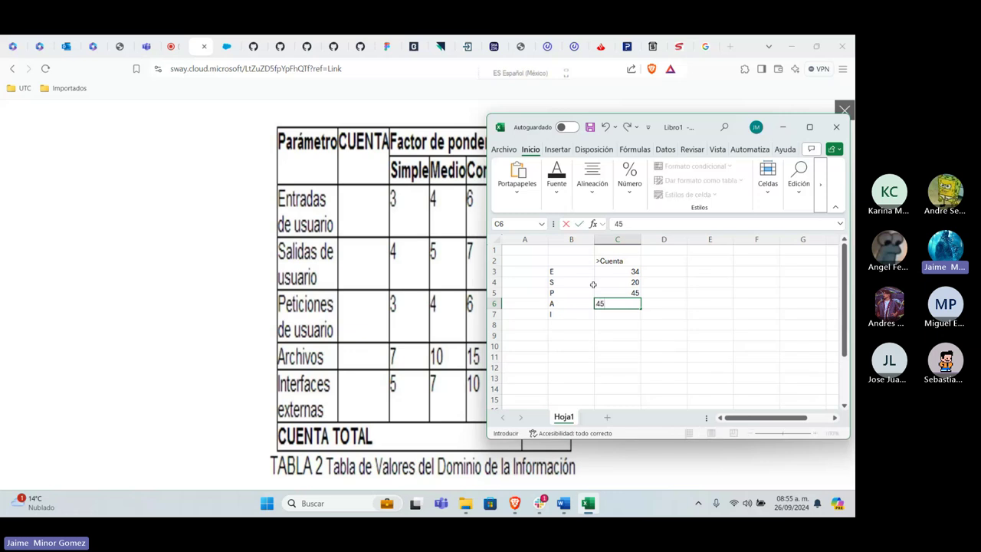
key(Return)
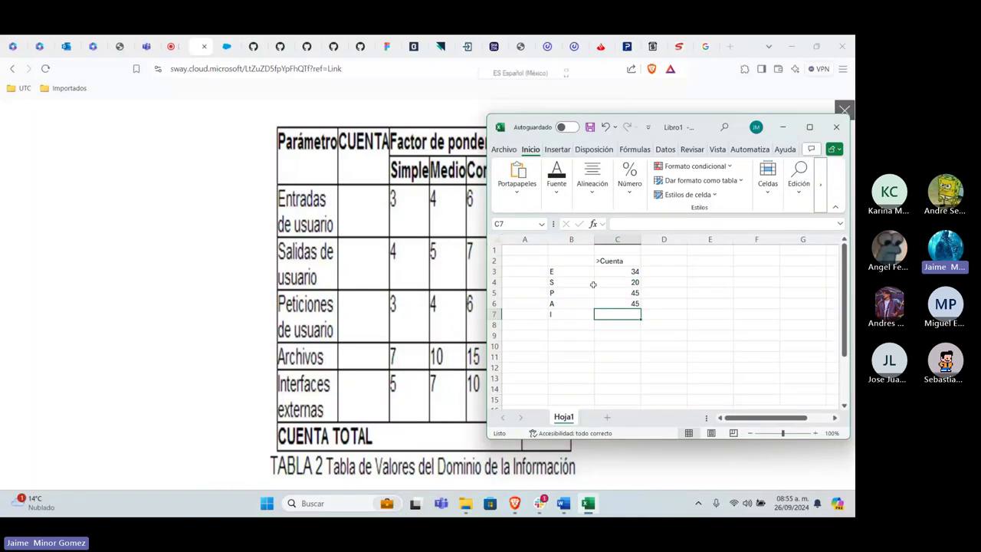
text(3)
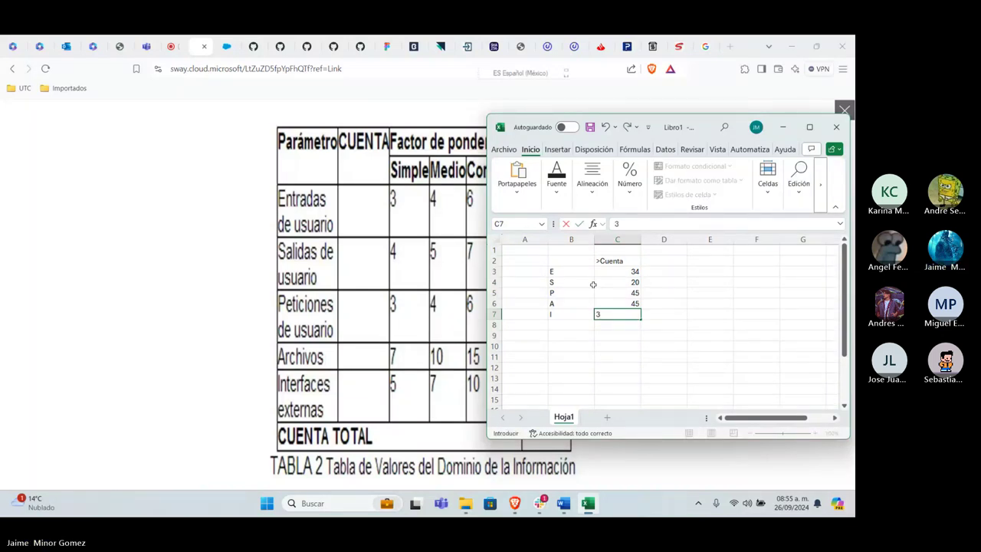
key(Return)
Step: Add the headings Simple in E2, Media in G2 and Compleja in I2
key(Left)
key(Left)
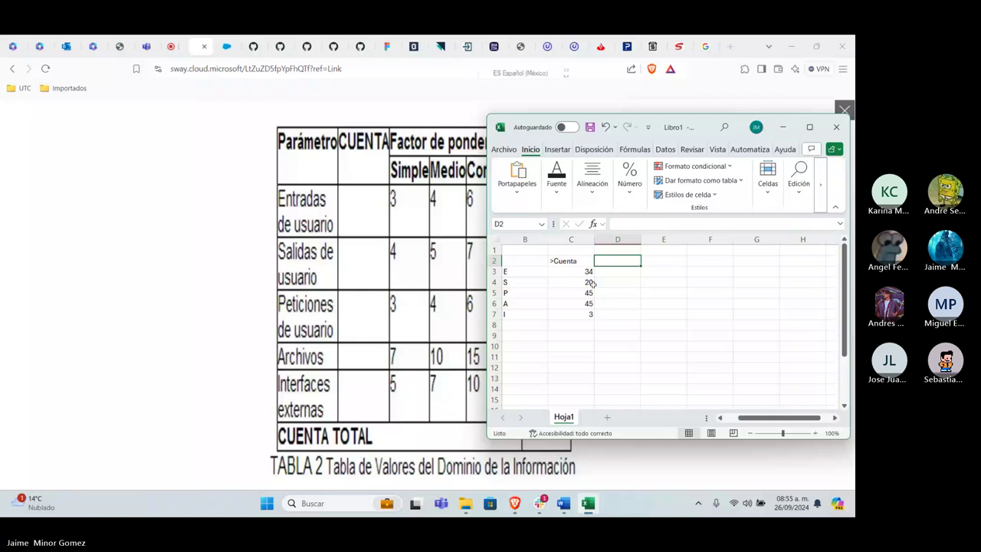
key(Right)
text(S)
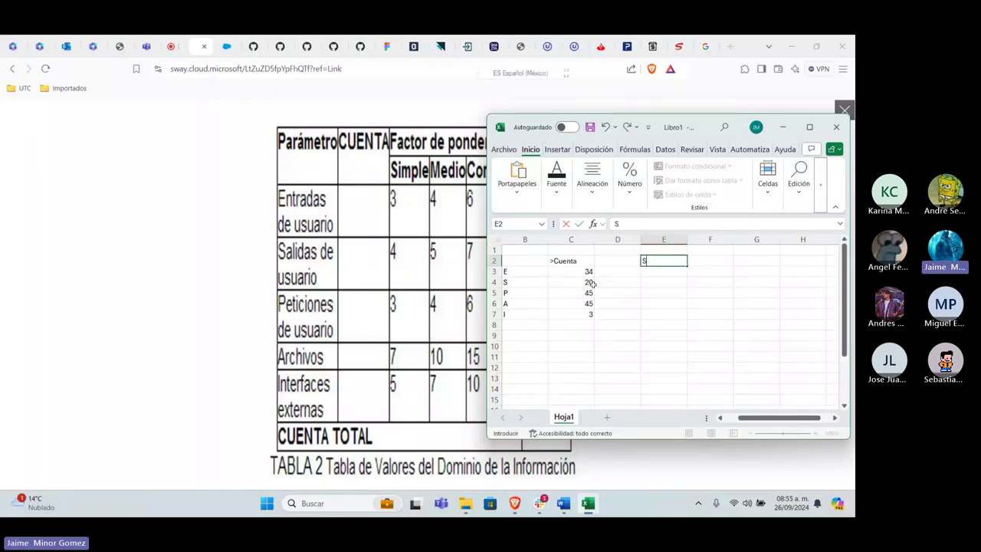
text(imple)
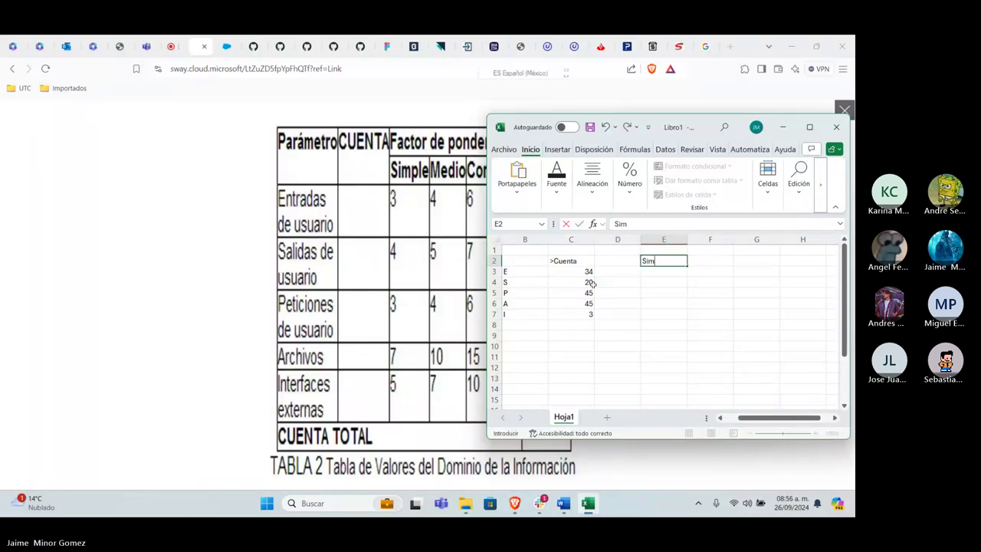
key(Tab)
key(Tab)
text(Media)
key(Tab)
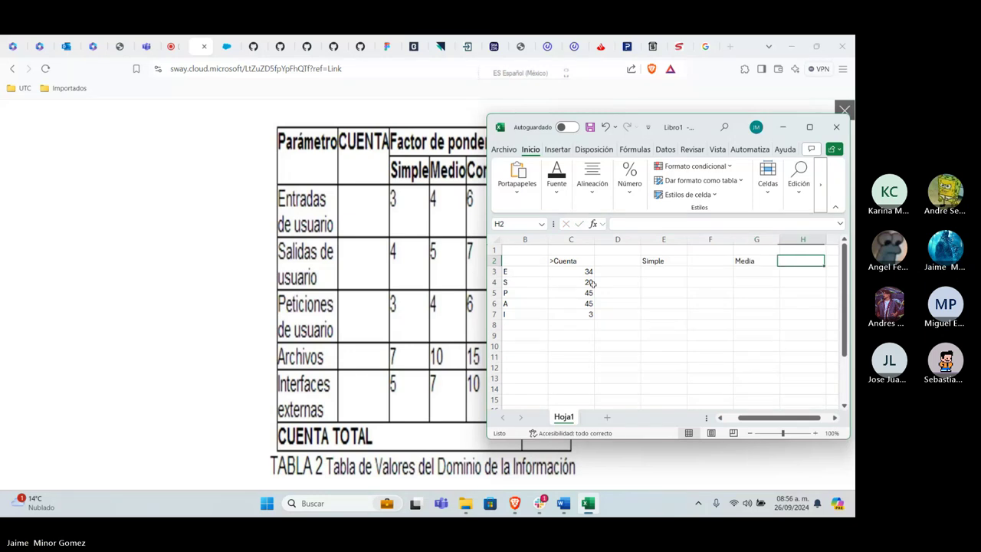
key(Tab)
text(Complej)
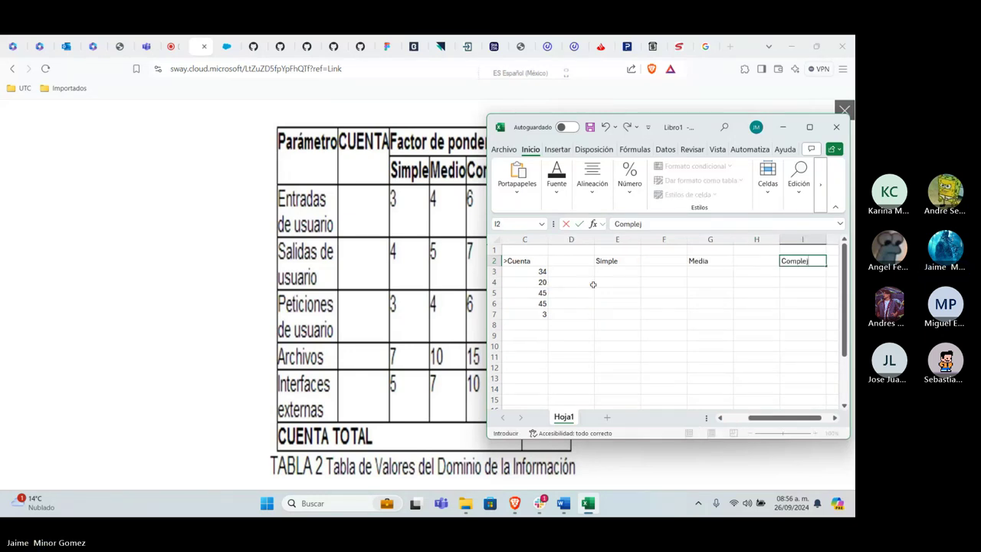
text(a)
key(Return)
Step: Enter the user-input weights 3, 4 and 6 in E3, G3 and I3
key(Left)
key(Left)
text(3)
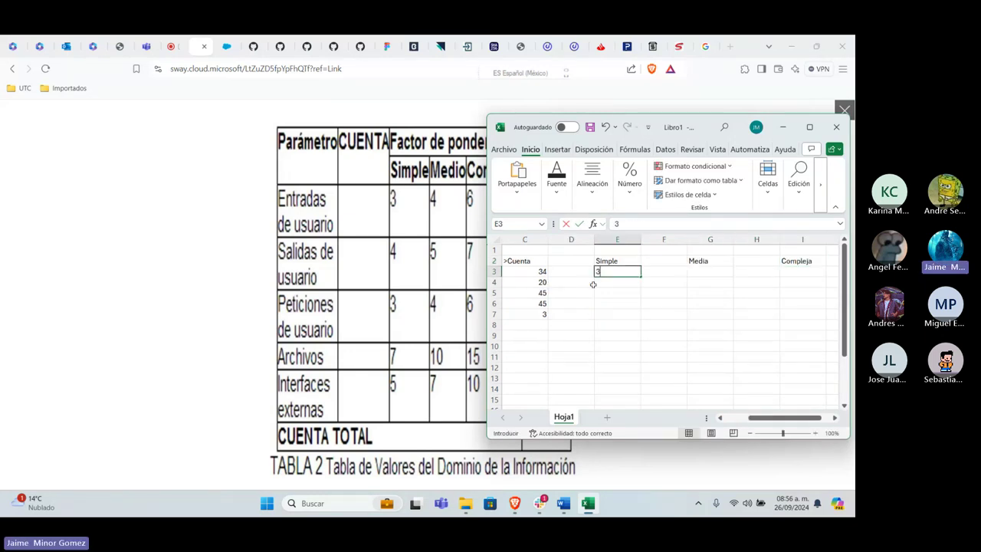
key(Tab)
key(Tab)
text(4)
key(Tab)
key(Tab)
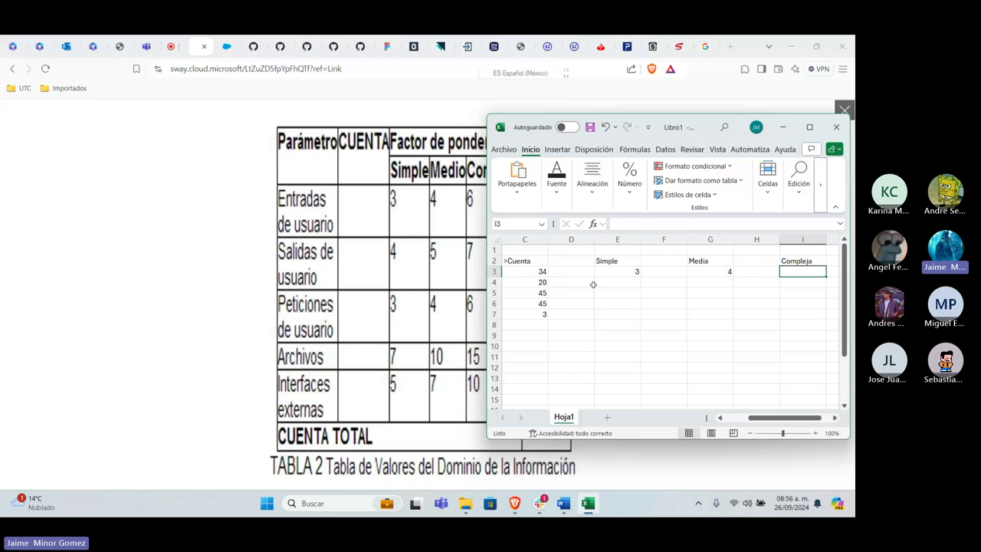
text(6)
key(Return)
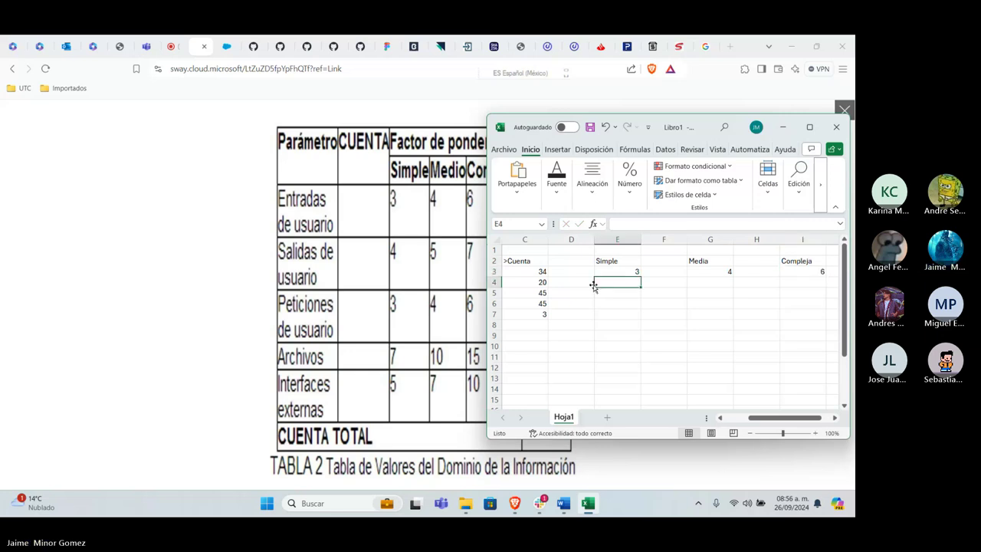
Step: Enter the user-output weights 4, 5 and 7 in E4, G4 and I4
text(4)
key(Tab)
key(Tab)
text(5)
key(Tab)
key(Tab)
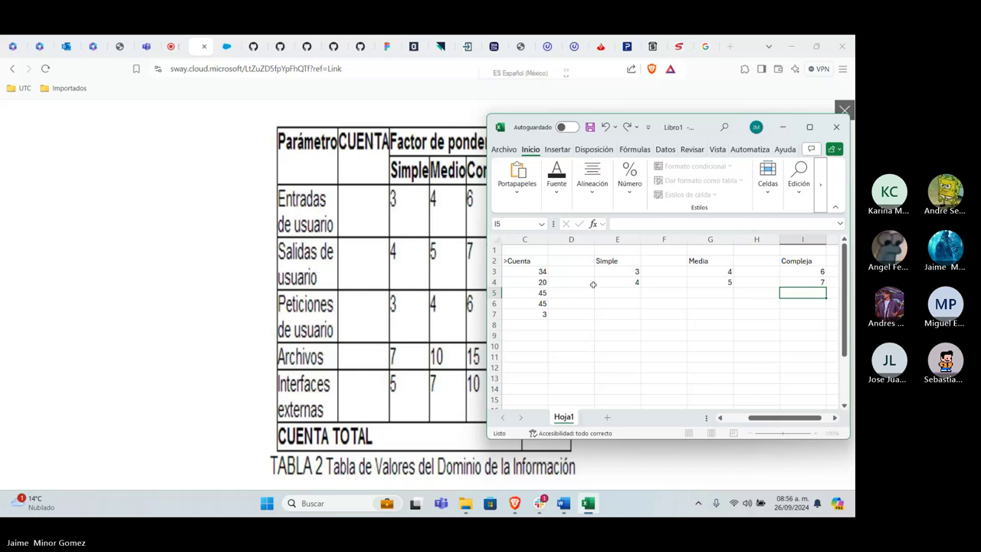
text(7)
key(Return)
Step: Enter the user-request weights 3, 4 and 6 in E5, G5 and I5
text(3)
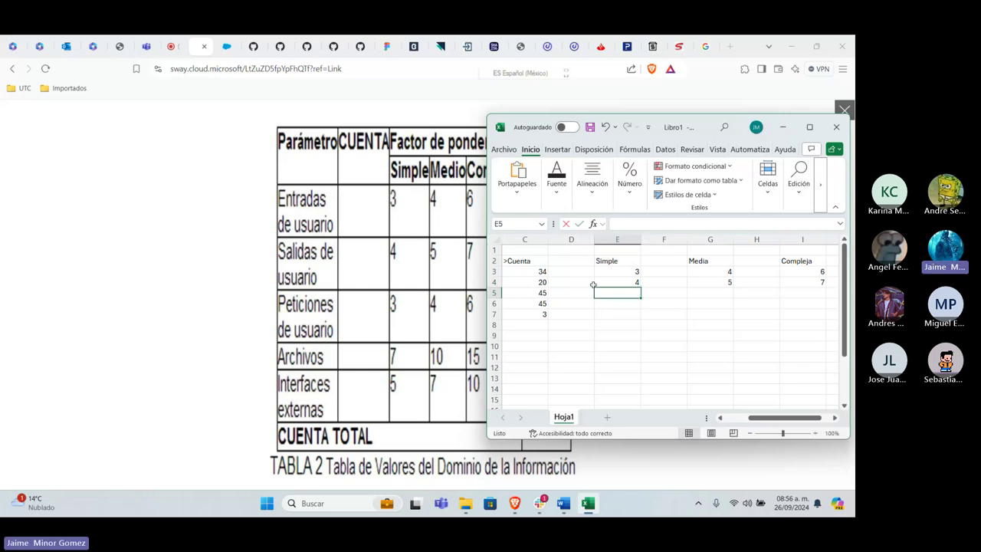
key(Tab)
key(Tab)
text(4)
key(Tab)
key(Tab)
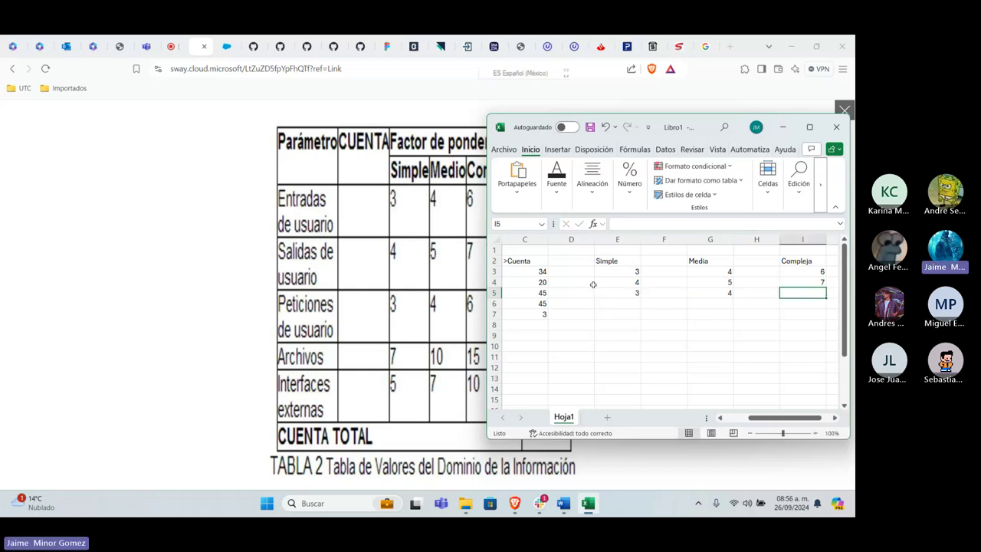
text(6)
key(Return)
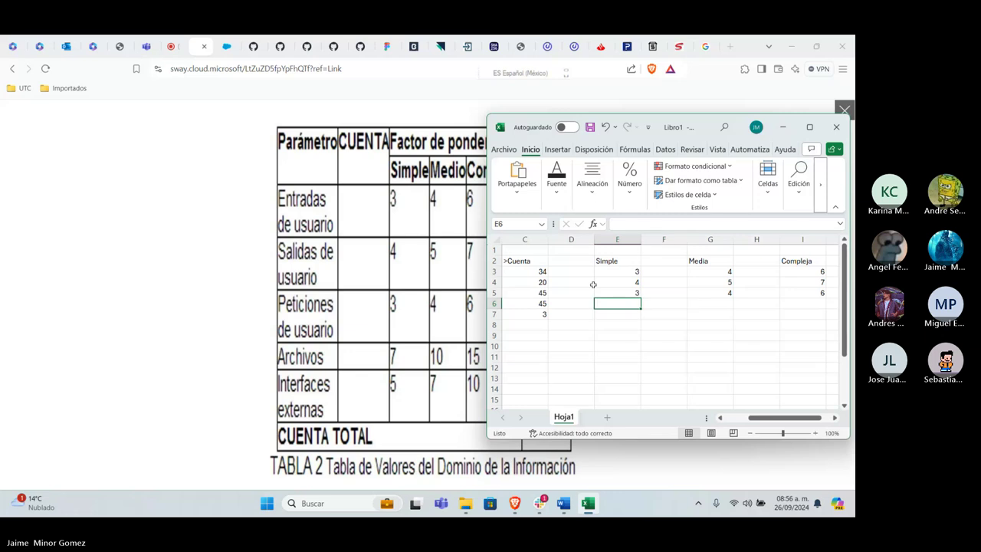
Step: Enter the file weights 7, 10 and 15 in E6, G6 and I6, and return to E7
text(7)
key(Tab)
key(Tab)
text(1)
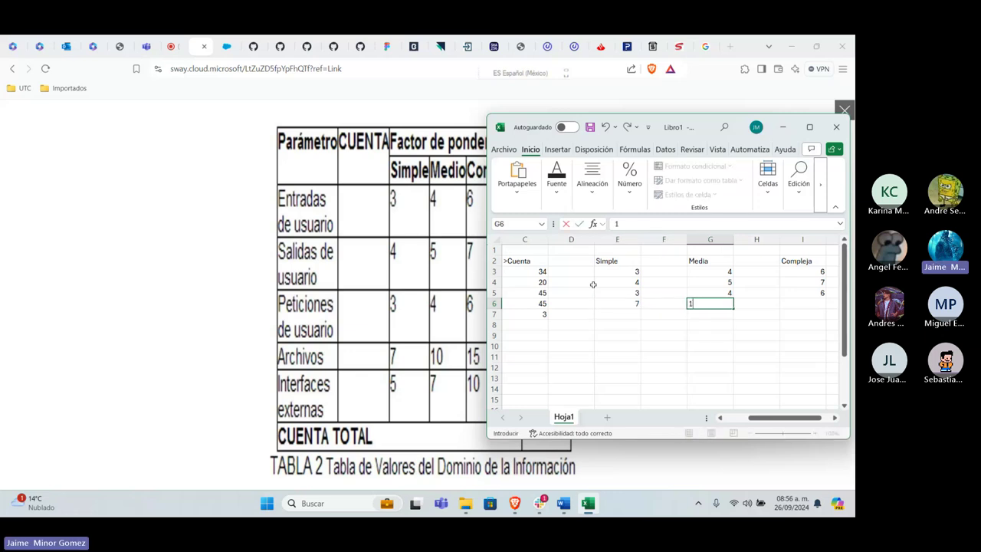
text(0)
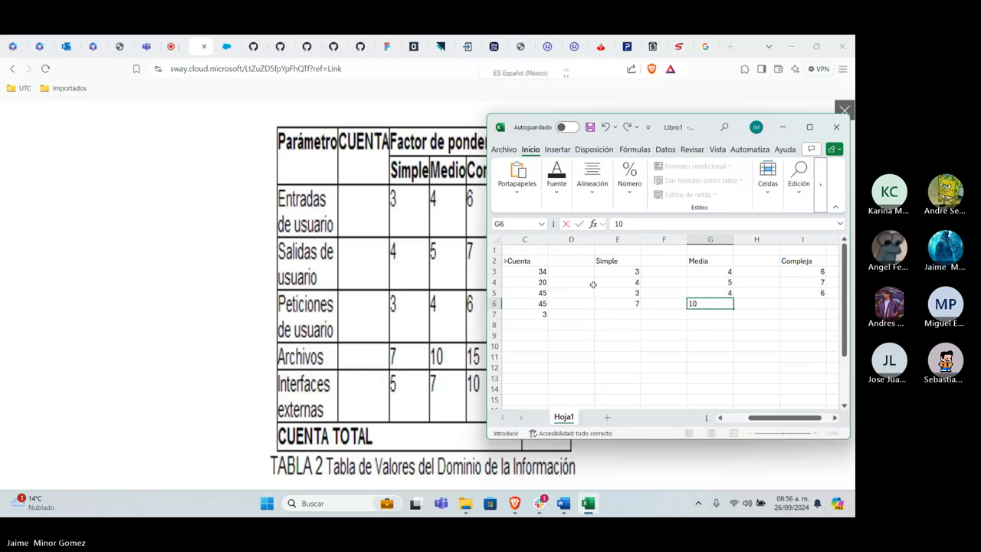
key(Tab)
key(Tab)
text(15)
key(Return)
key(shift+Tab)
key(shift+Tab)
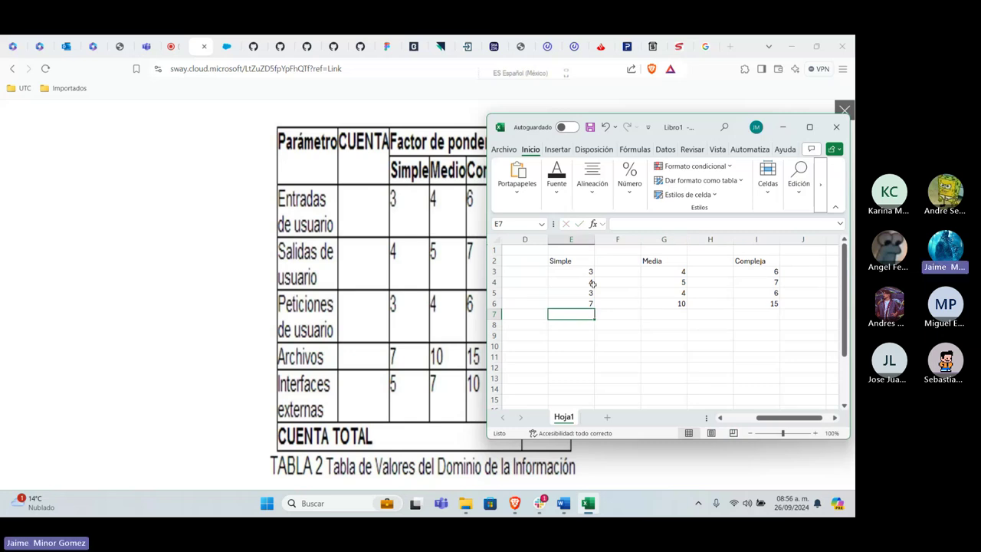
Step: Enter the external-interface weights 5, 7 and 10 in E7, G7 and I7
text(5)
key(Tab)
key(Tab)
text(7)
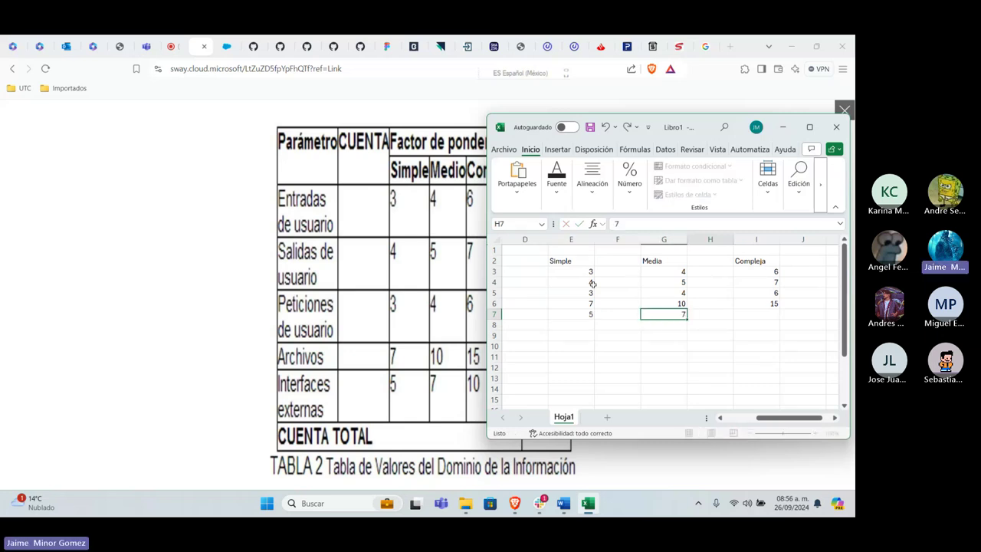
key(Tab)
key(Tab)
text(10)
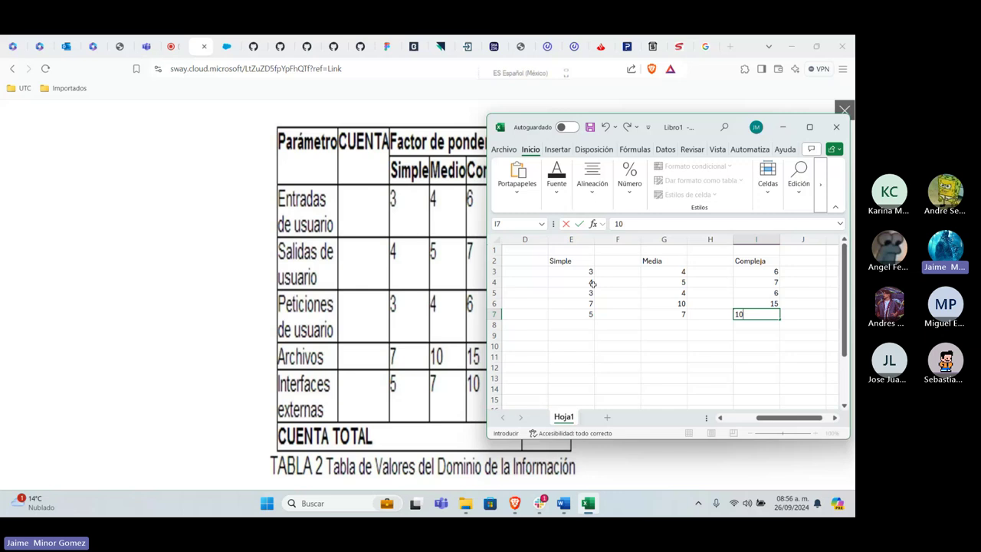
key(shift+Tab)
Step: Enter the user-input counts 25, 9 and 0 in D3, F3 and H3, beside the simple, medium and complex weights
key(shift+Tab)
key(shift+Tab)
key(shift+Tab)
key(shift+Tab)
key(shift+Tab)
key(Up)
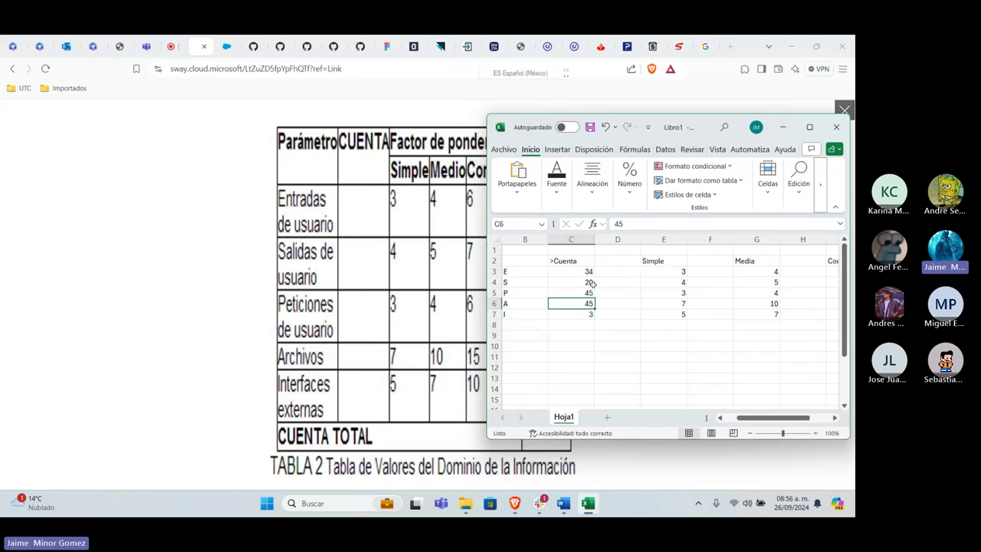
key(Up)
key(Up)
key(Up)
key(Right)
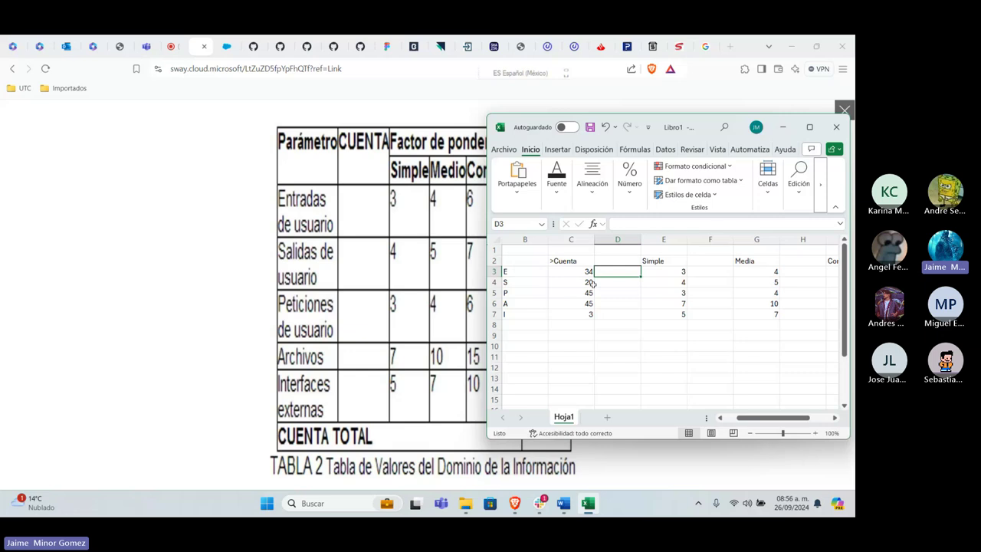
key(F2)
text(25)
key(Tab)
key(Tab)
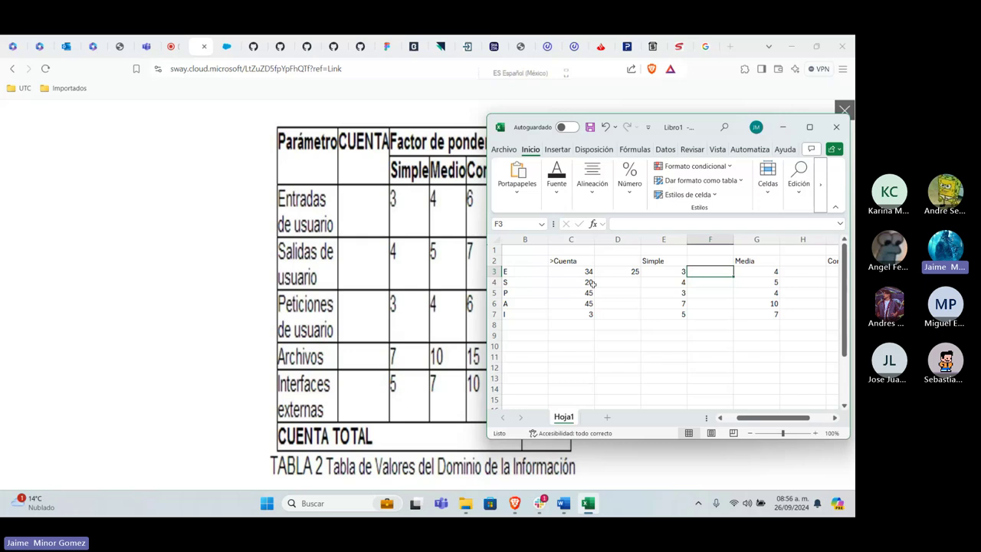
text(9)
key(Tab)
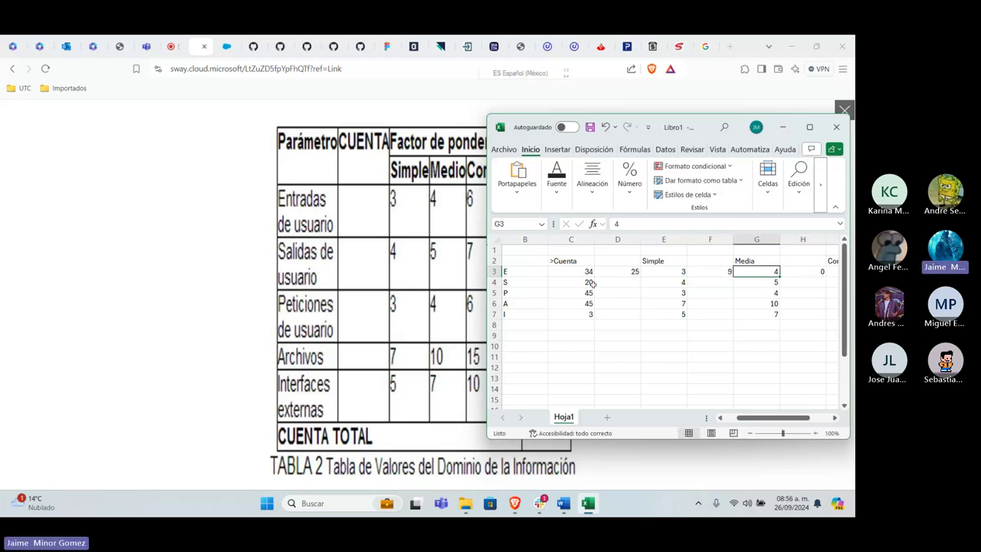
Step: Enter the user-output counts 20, 0 and 0 in D4, F4 and H4
click(590, 282)
key(Tab)
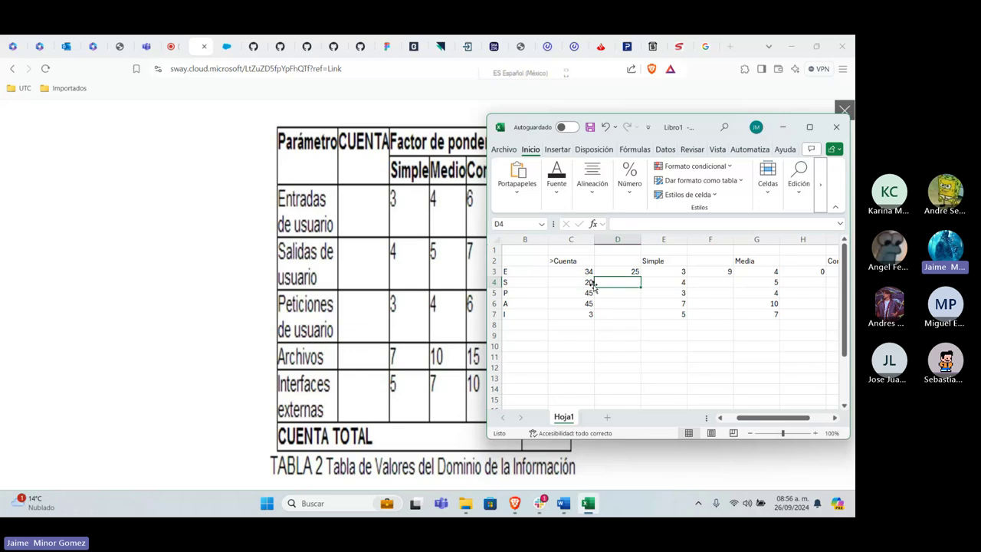
text(20)
key(Tab)
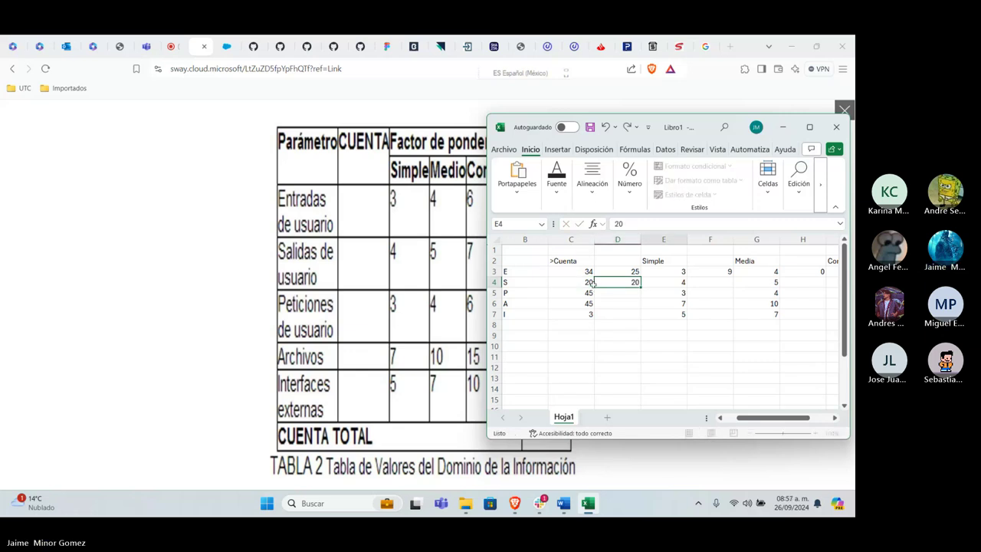
key(Tab)
key(Tab)
key(Tab)
text(0)
key(Return)
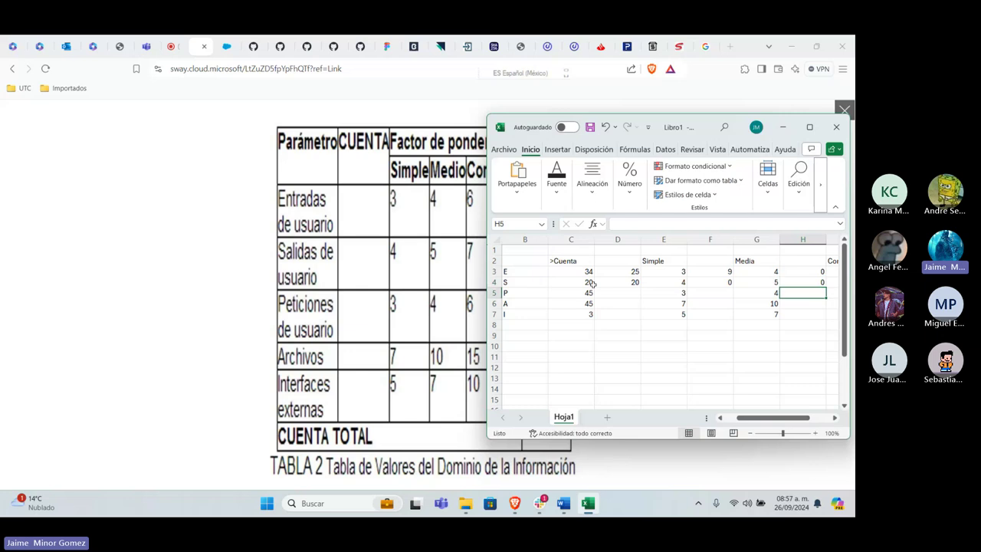
Step: Enter the user-request counts 39, 3 and 3 in D5, F5 and H5
key(Left)
key(Left)
key(Left)
key(Left)
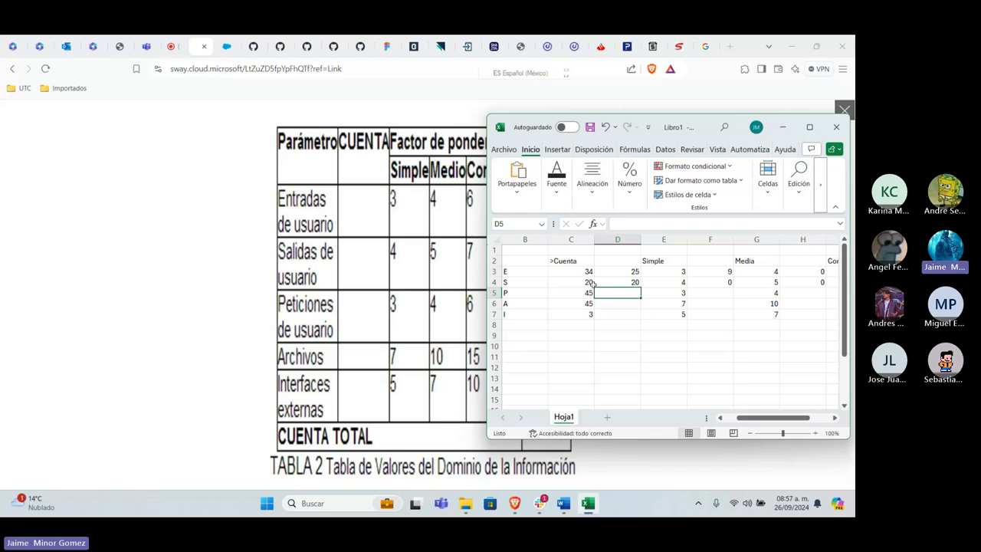
text(39)
key(Tab)
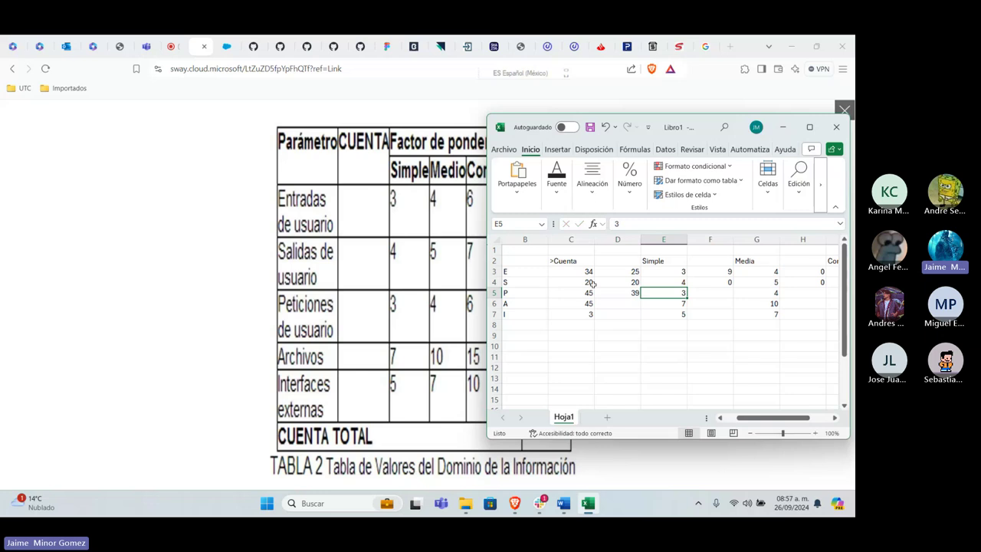
key(Tab)
text(3)
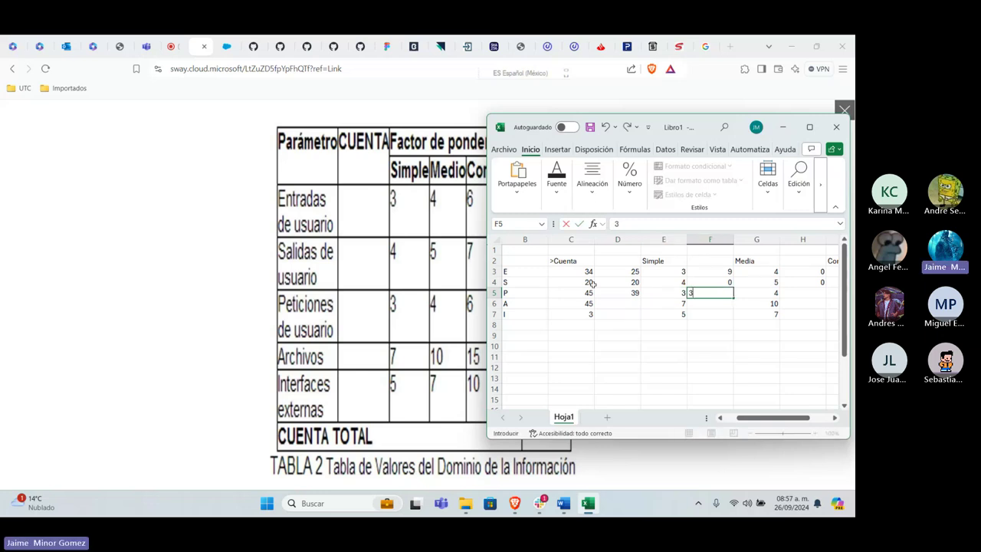
key(Tab)
key(Tab)
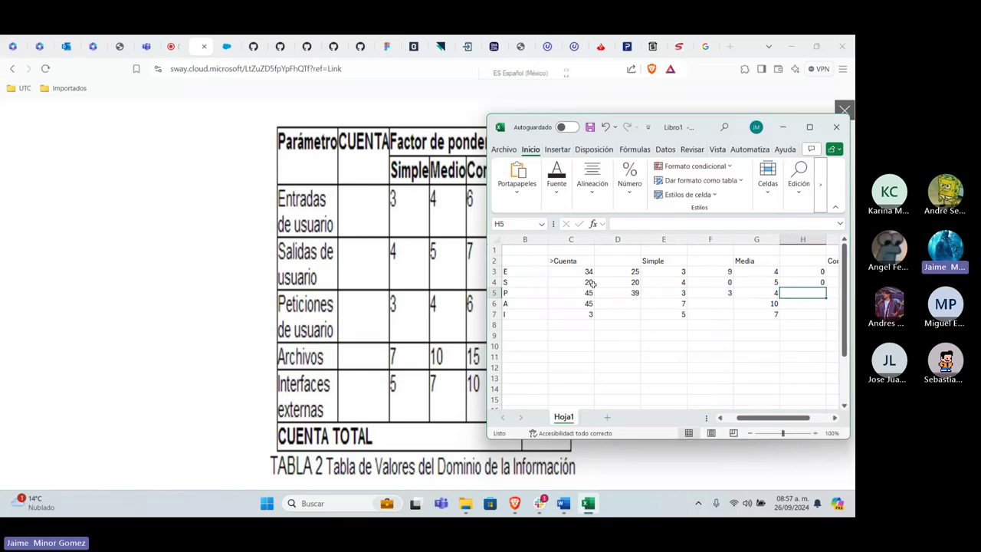
text(3)
key(Return)
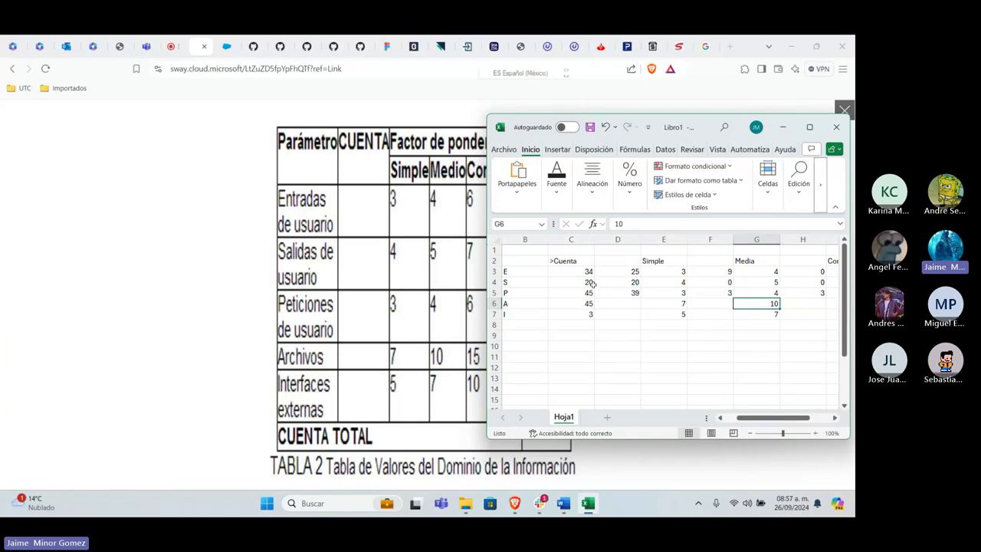
Step: Enter the file counts 45, 0 and 0 in D6, F6 and H6
key(Left)
key(Left)
key(Left)
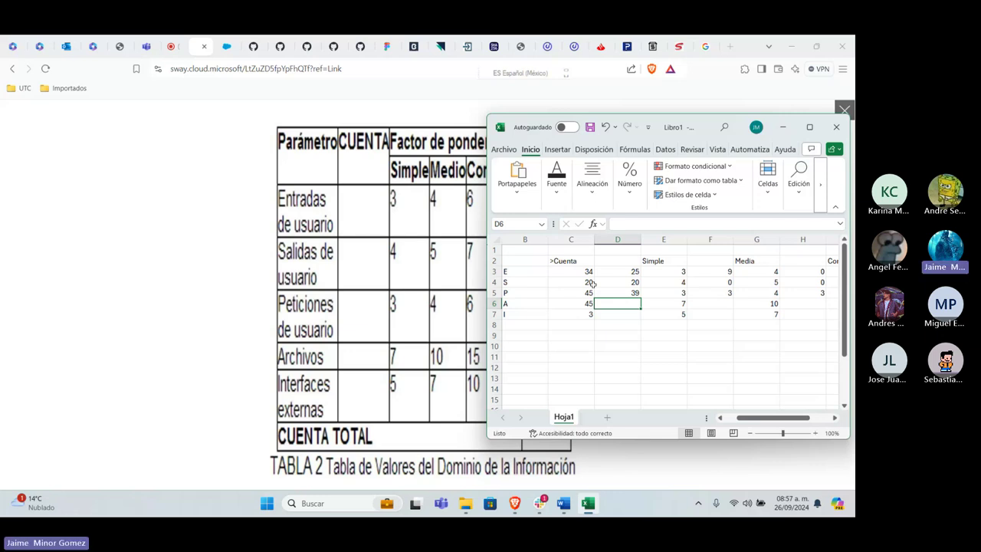
key(F2)
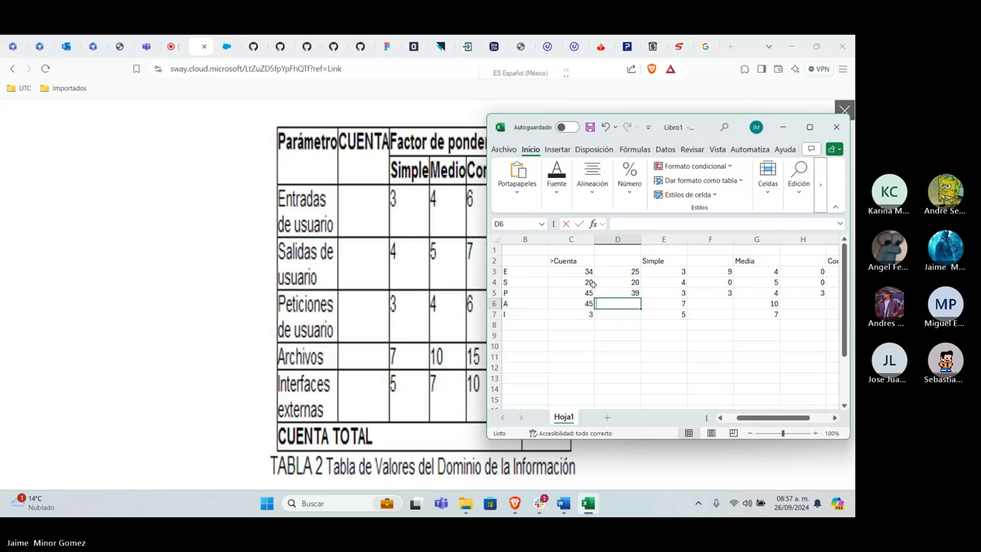
text(45)
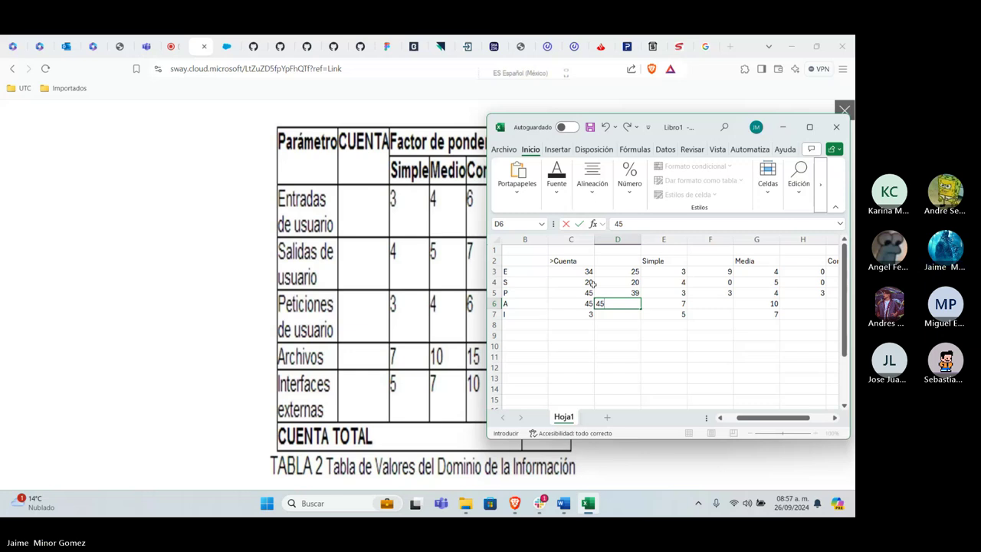
key(Tab)
key(Tab)
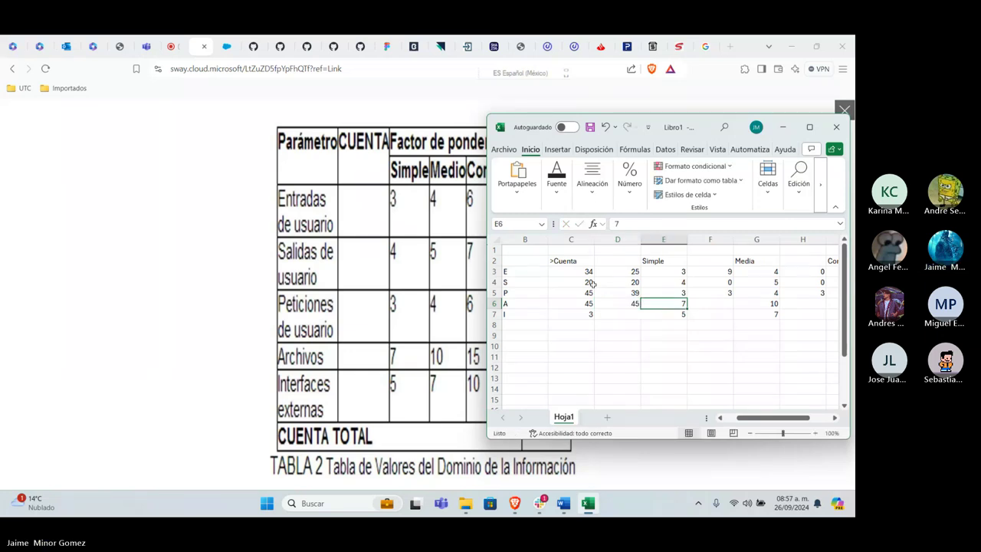
text(0)
key(Tab)
key(Tab)
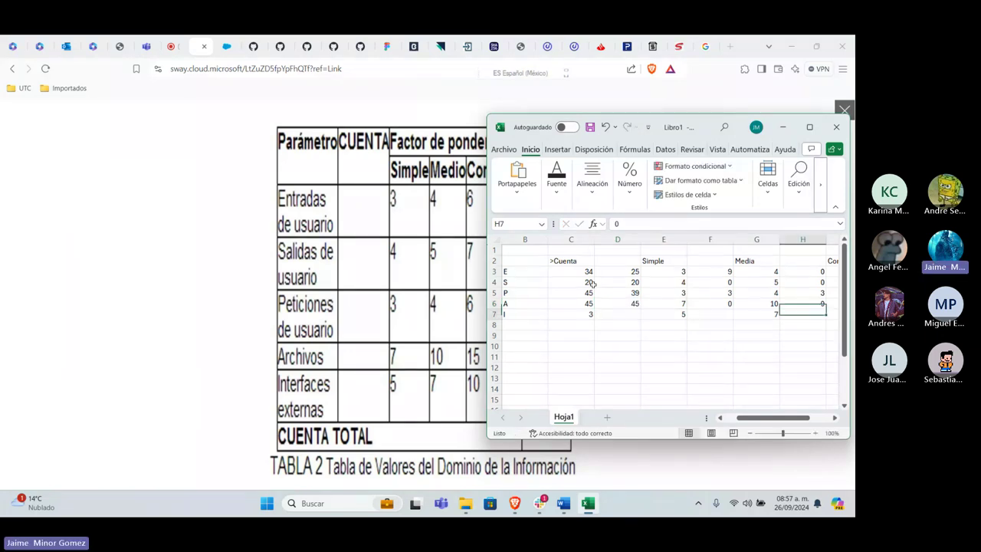
text(0)
key(Down)
Step: Change the simple file count in D6 to 1
key(Up)
key(Left)
key(Left)
key(Left)
key(Left)
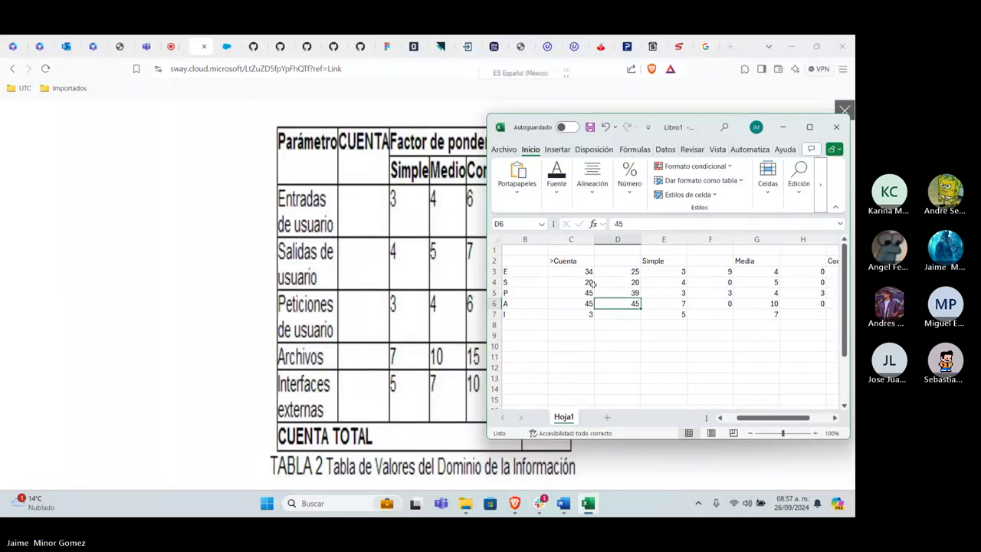
text(1)
key(Return)
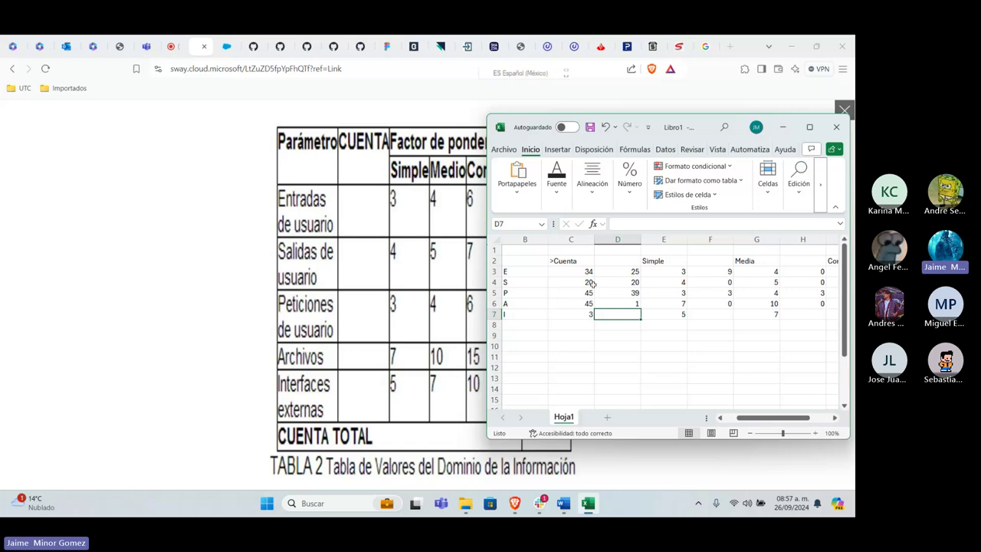
Step: Enter the external-interface counts 2, 1 and 0 in D7, F7 and H7
text(2)
key(Tab)
key(Tab)
text(1)
key(Tab)
key(Tab)
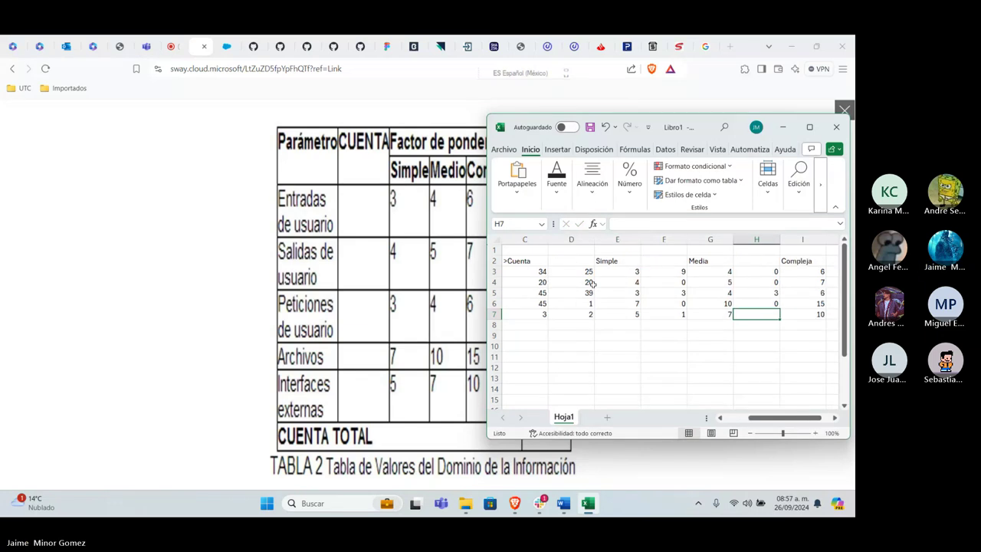
text(0)
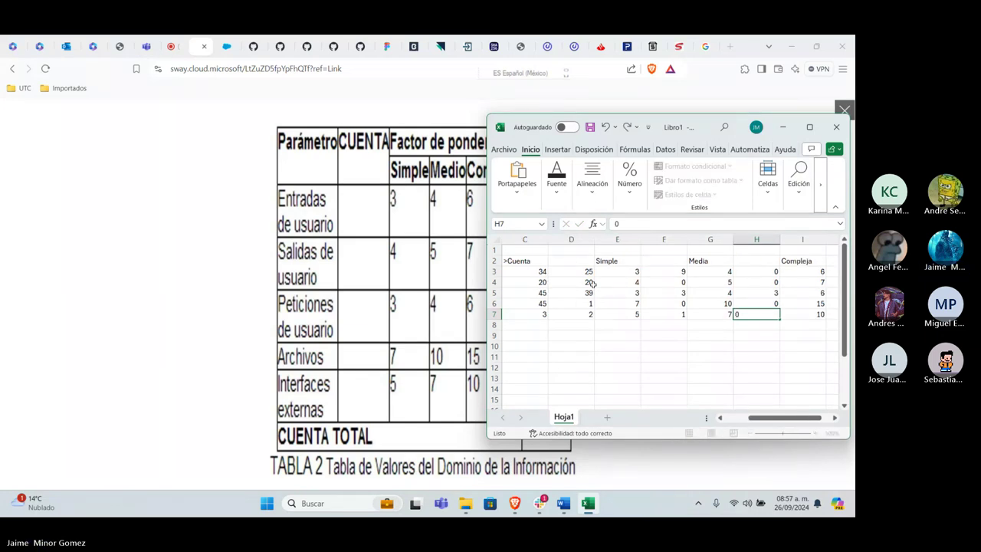
key(Tab)
Step: Maximize the workbook window and start a formula in J3 with the simple product, =D3*E3
key(super+Up)
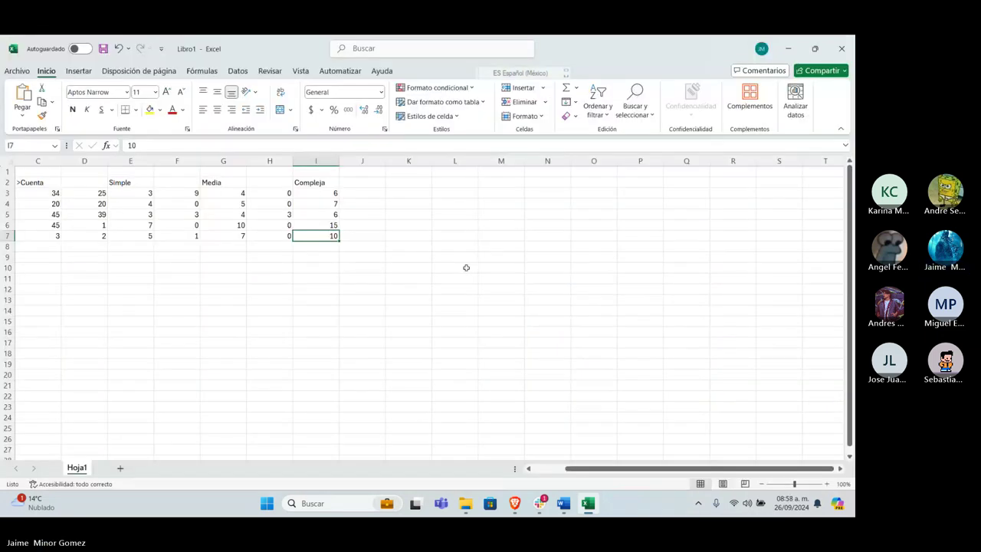
scroll(337, 285, up, 3)
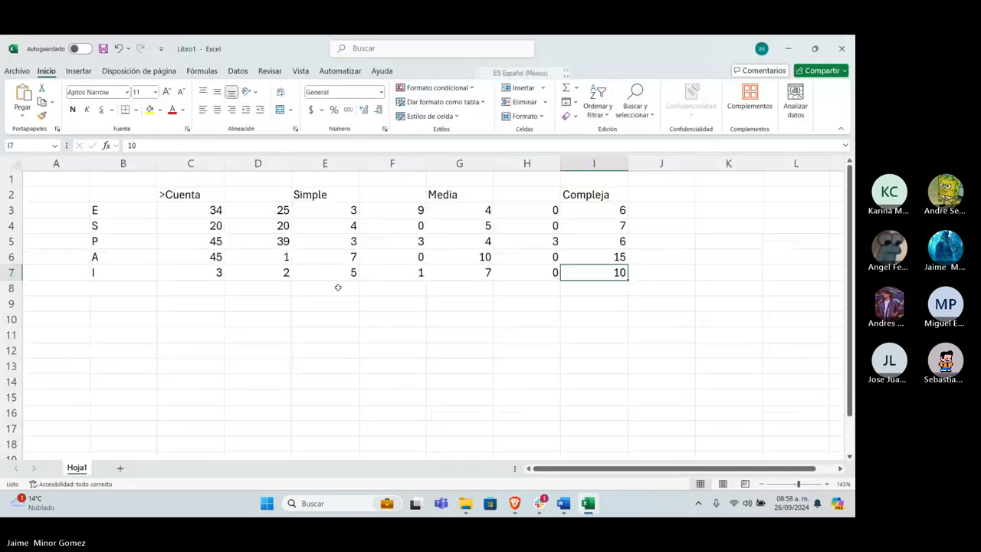
double_click(661, 212)
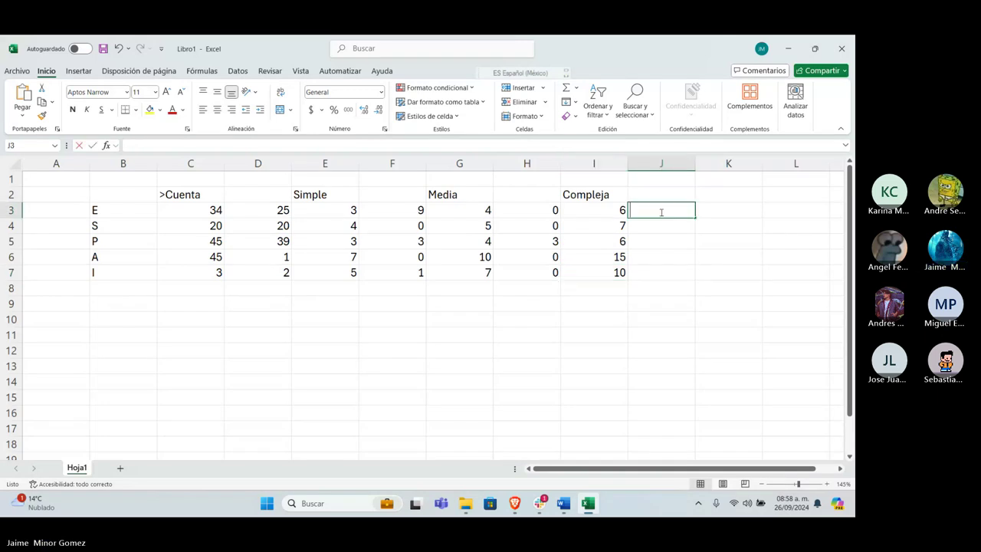
text(=D3*)
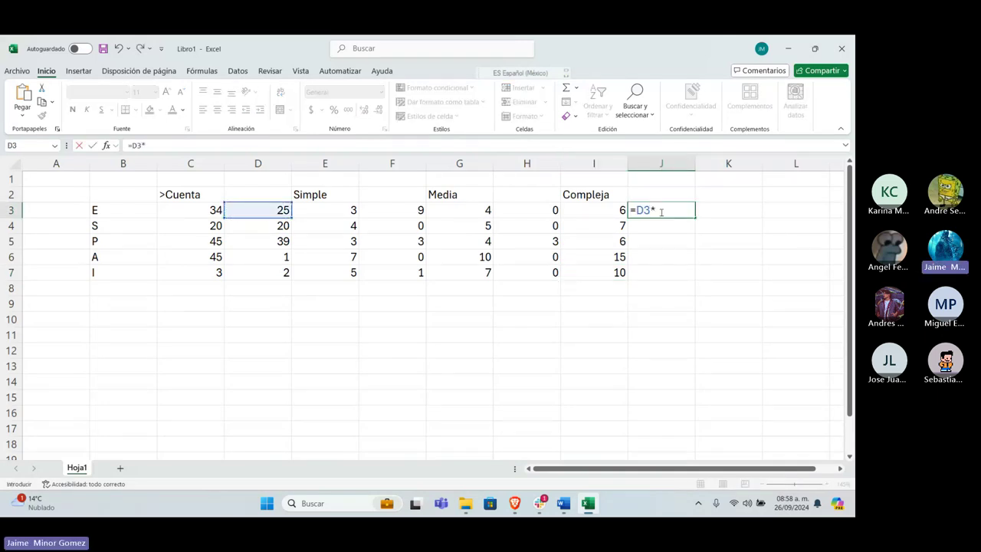
key(Left)
key(Left)
key(Left)
key(Left)
key(Left)
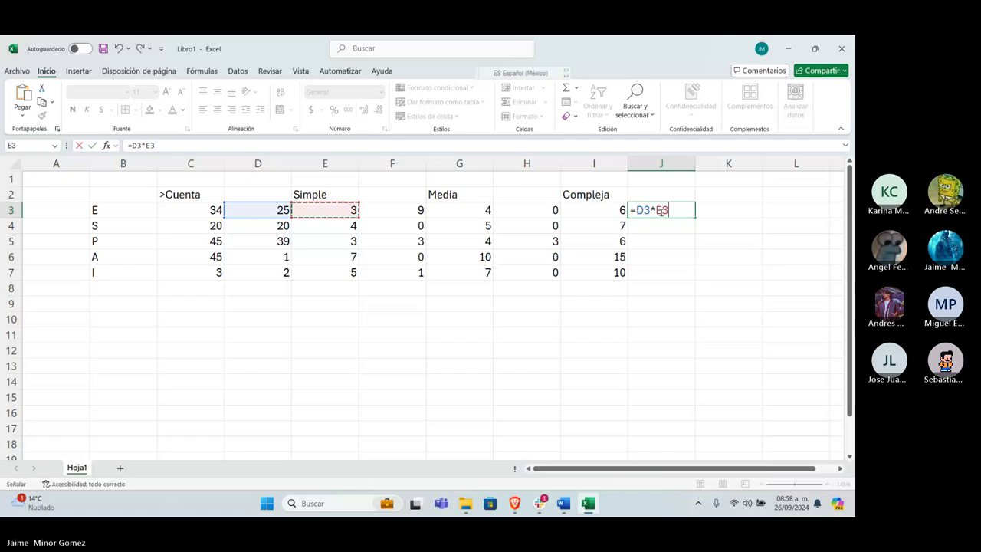
Step: Add the medium product F3*G3 to the formula in J3
text(+)
key(Left)
key(Left)
key(Left)
key(Left)
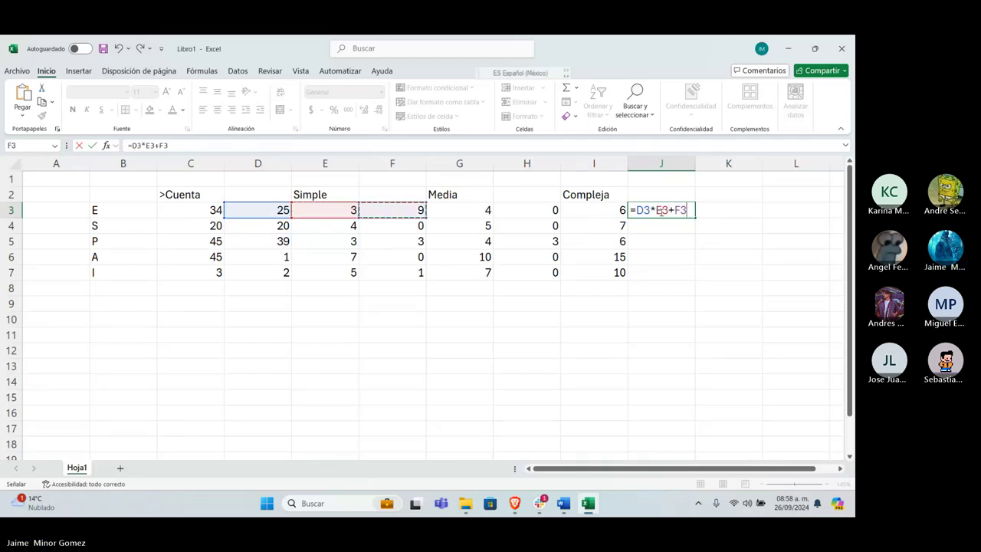
text(*)
key(Left)
key(Left)
key(Left)
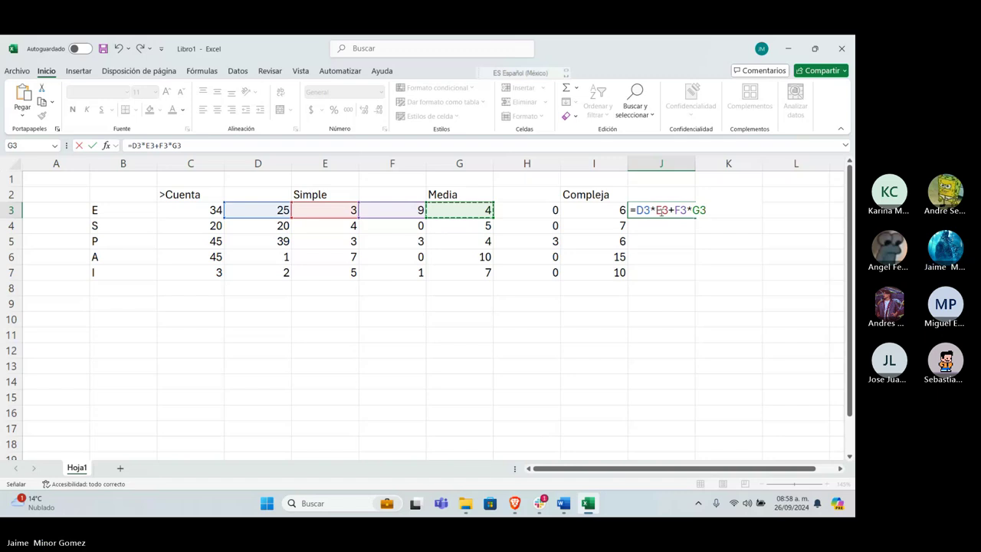
Step: Add the complex product H3*I3 to the formula in J3
text(+)
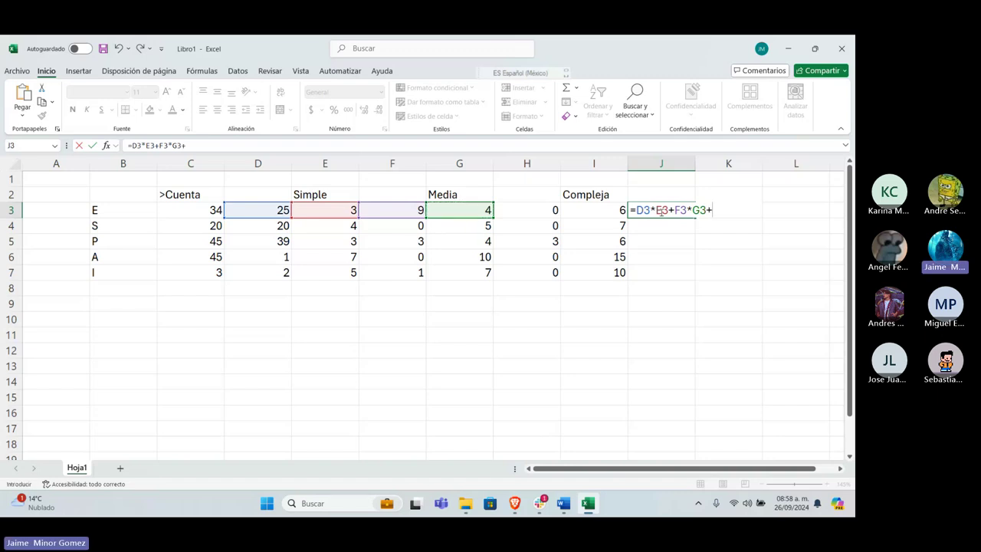
key(Left)
key(Left)
text(*)
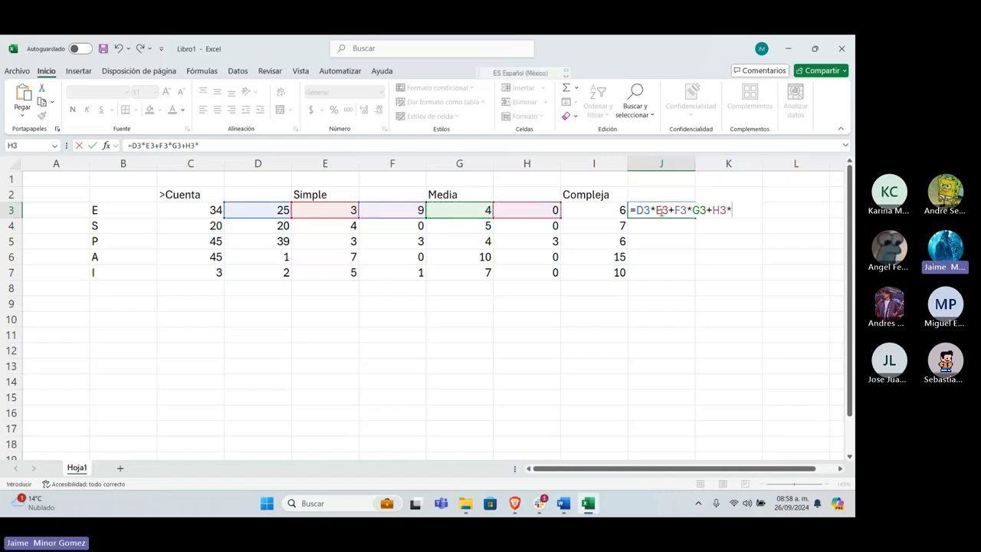
key(Left)
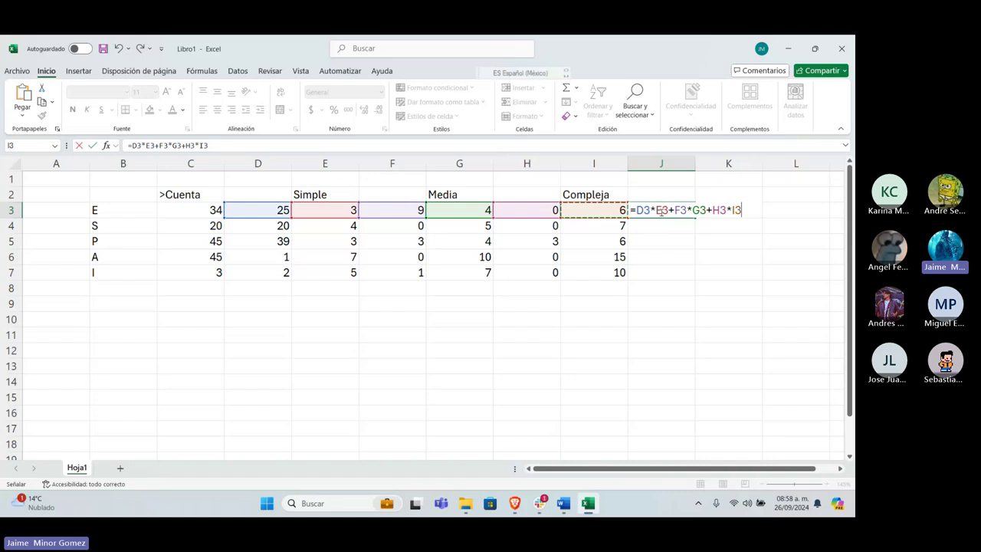
Step: Enclose the H3*I3 product in parentheses in the J3 formula
text())
key(F2)
key(Left)
key(Left)
key(Left)
key(Left)
key(Left)
key(Left)
text(()
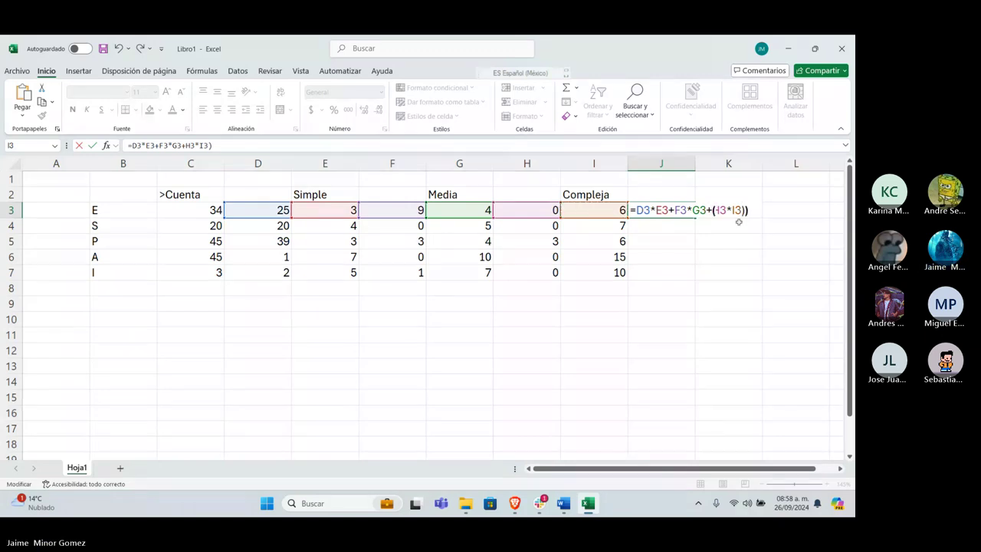
key(End)
key(BackSpace)
Step: Enclose the F3*G3 product in parentheses in the J3 formula
key(Right)
key(Right)
key(Right)
key(Left)
text())
key(Left)
key(Left)
key(Left)
key(Left)
key(Left)
key(Left)
text(()
Step: Enclose the D3*E3 product in parentheses to complete the J3 formula, and fill it down through J7
key(Left)
key(Left)
text())
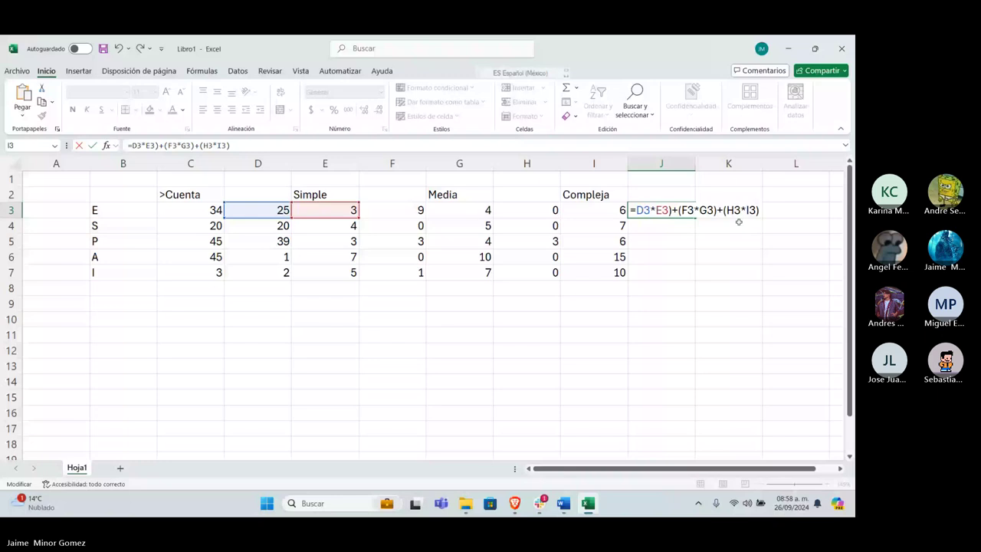
click(663, 291)
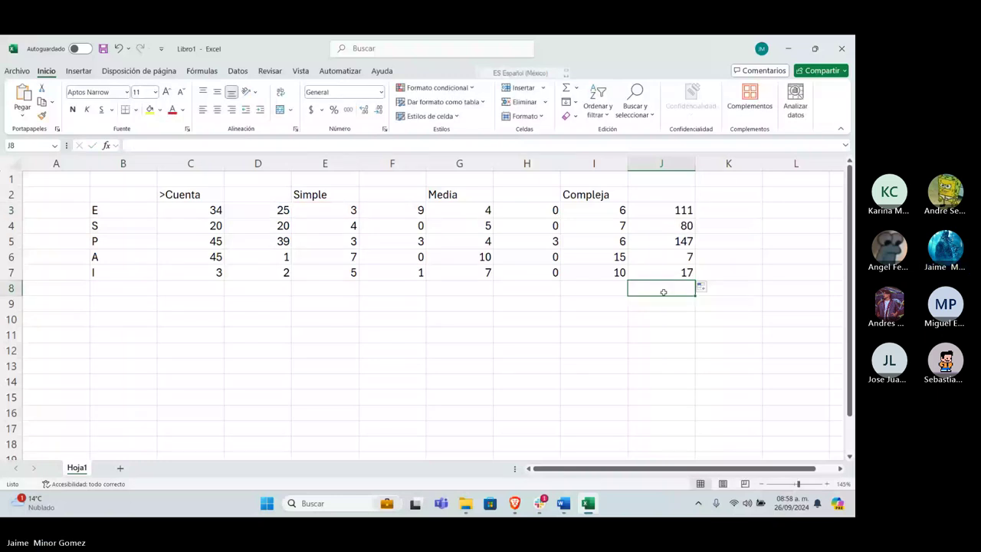
Step: Total the weighted subtotals in J8 with the formula =SUMA(J3:J7)
text(=SUBTOTALES()
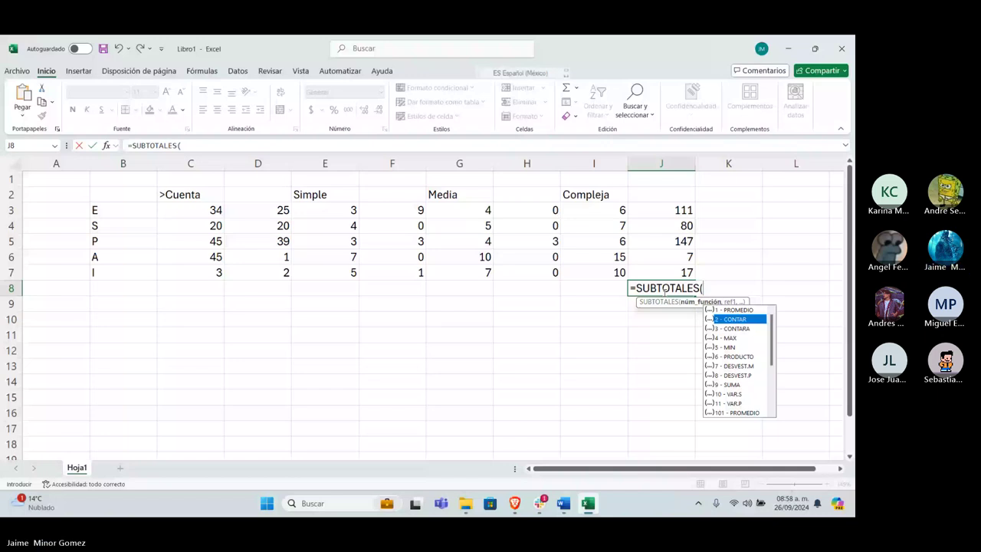
key(BackSpace)
key(BackSpace)
key(BackSpace)
key(BackSpace)
key(BackSpace)
key(BackSpace)
key(BackSpace)
key(BackSpace)
key(BackSpace)
text(MA()
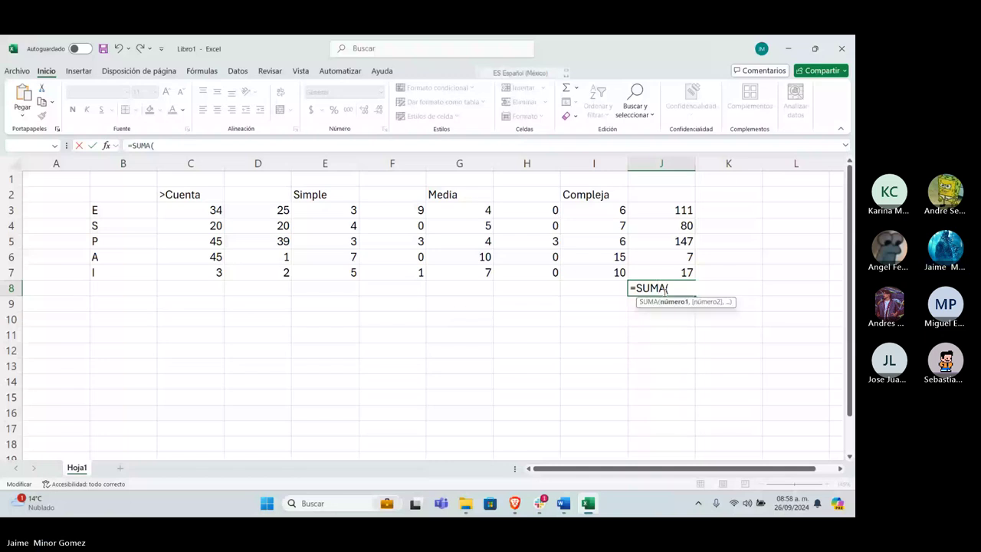
drag(675, 211, 657, 273)
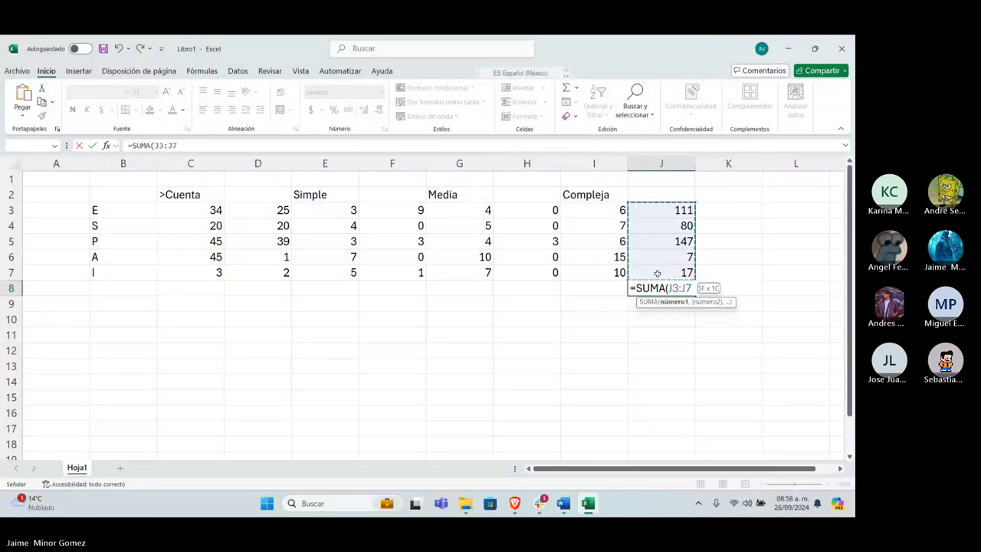
key(ctrl+Return)
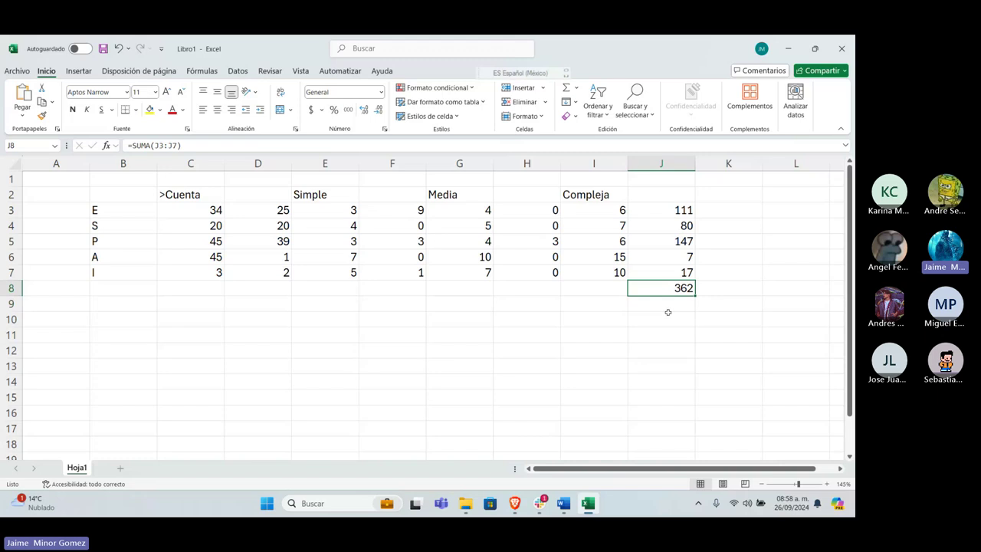
Step: Check the total row's name in the browser's Table 2, close the enlarged table, and enter the label Cuenta total in K8
click(716, 288)
key(alt+Tab)
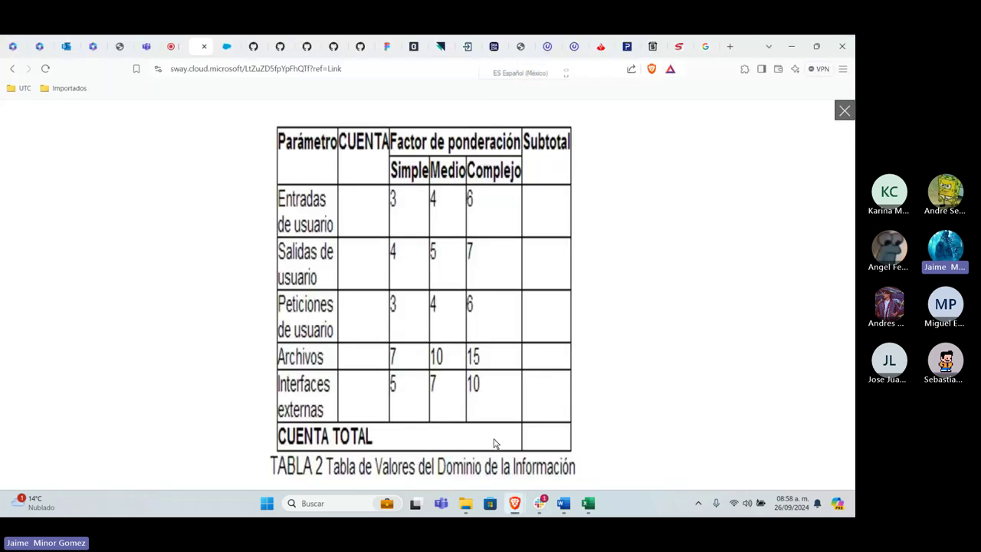
click(463, 427)
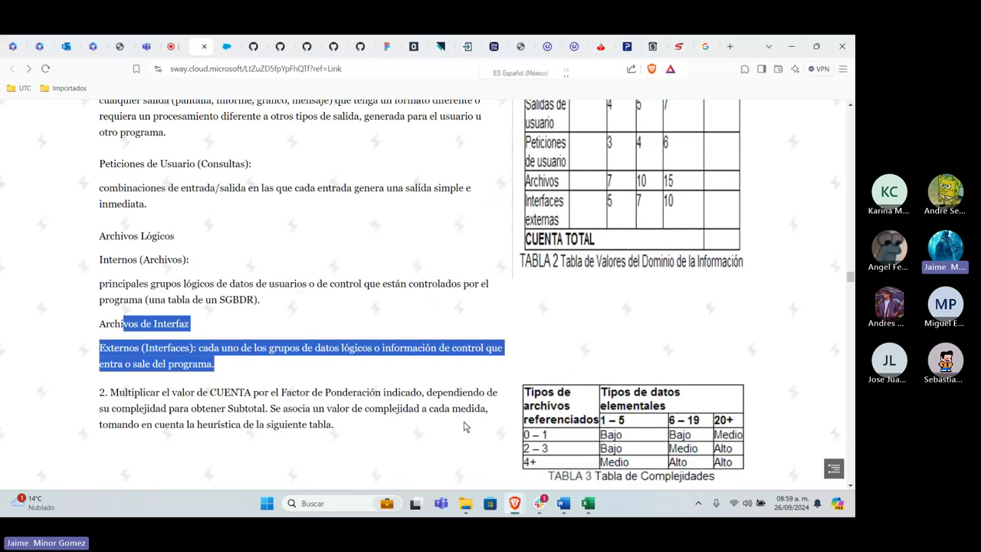
key(alt+Tab)
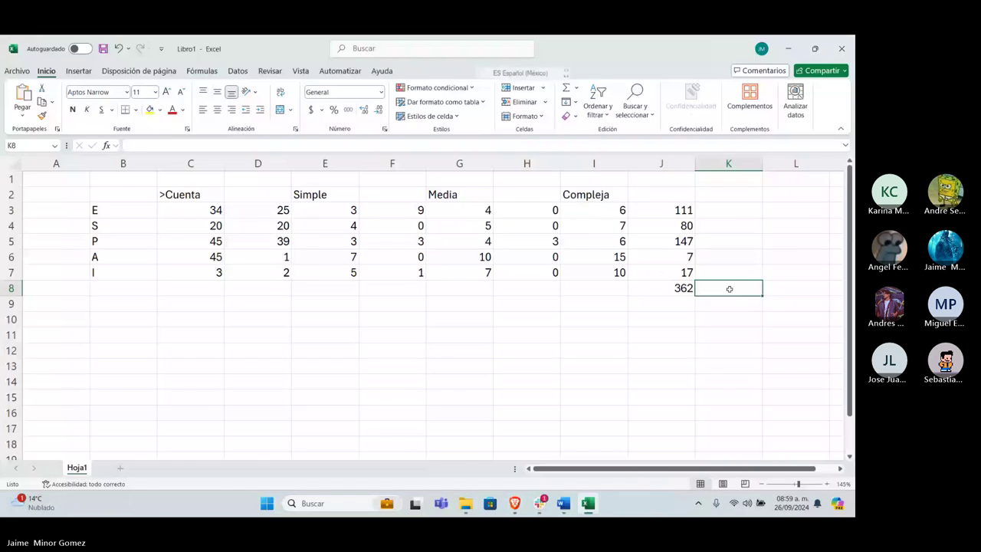
text(Cuenta total)
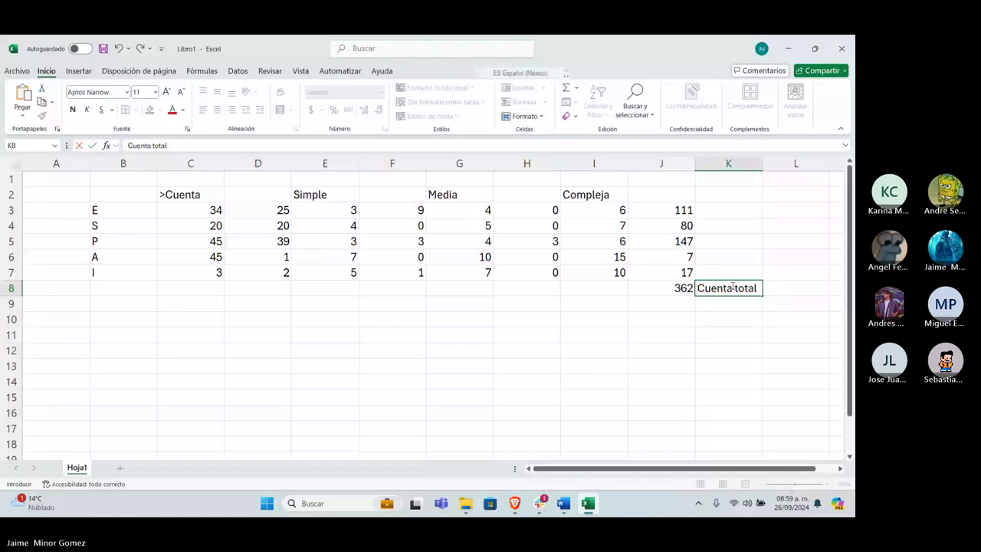
Step: Switch to the browser to review the Sway guide's instructions below Table 2, and bring up the Teams meeting page
key(alt+Tab)
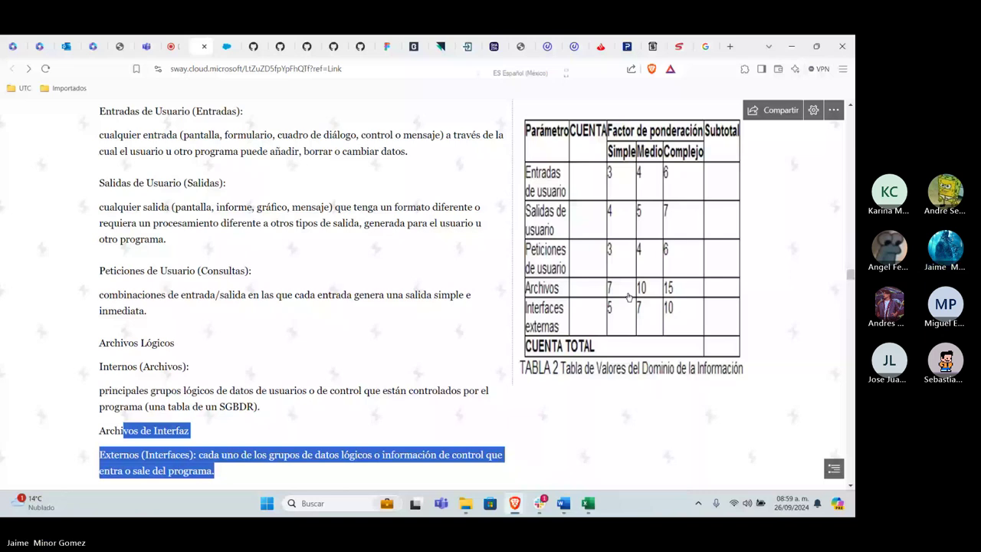
scroll(390, 360, down, 5)
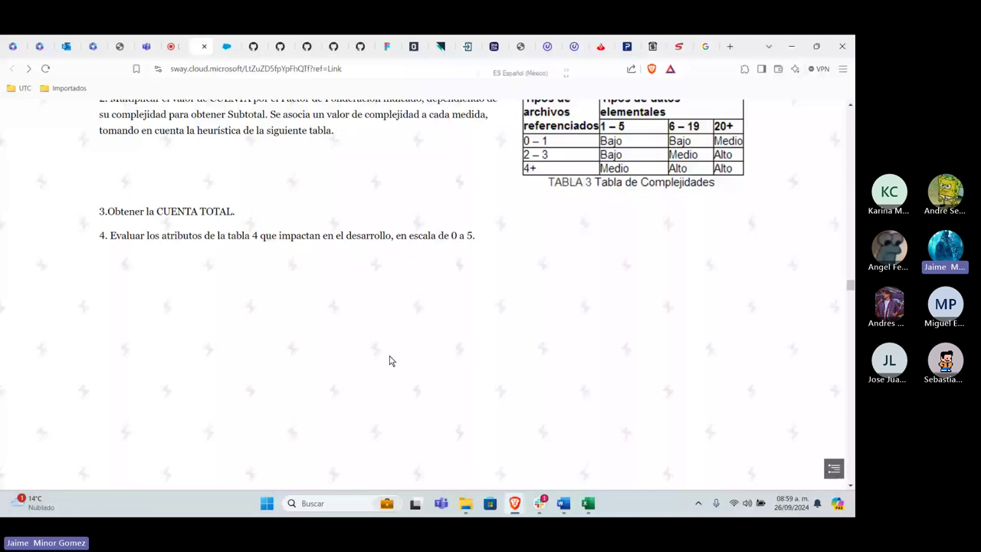
scroll(389, 360, up, 3)
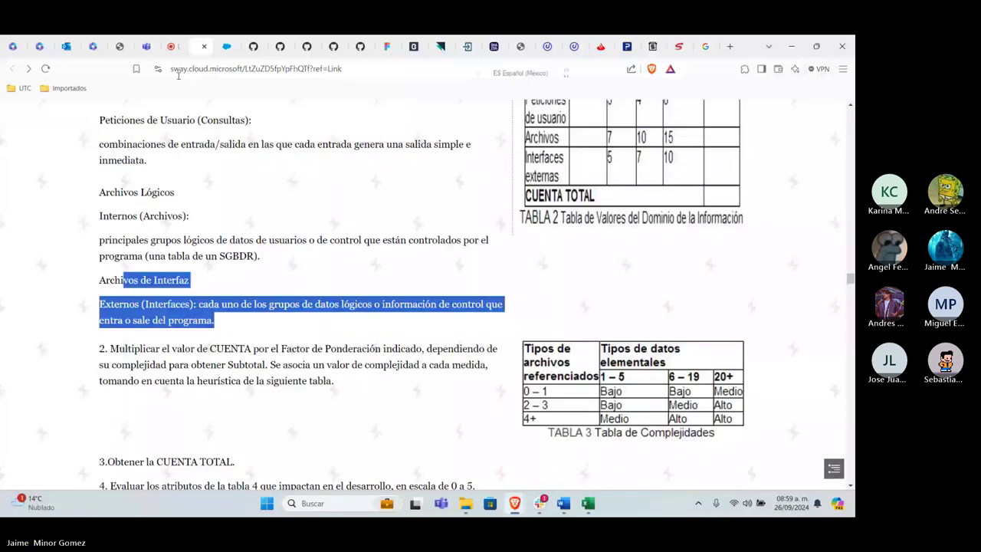
click(172, 46)
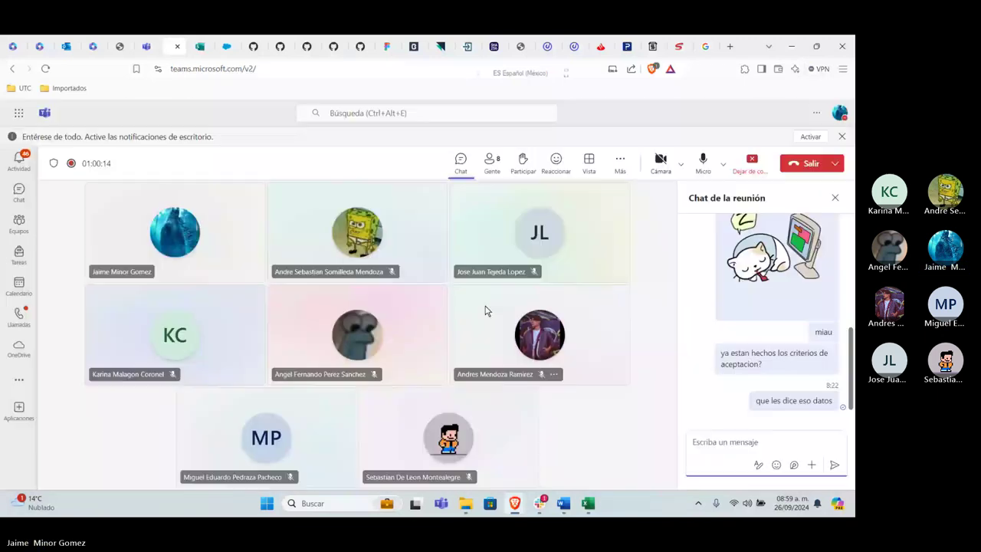